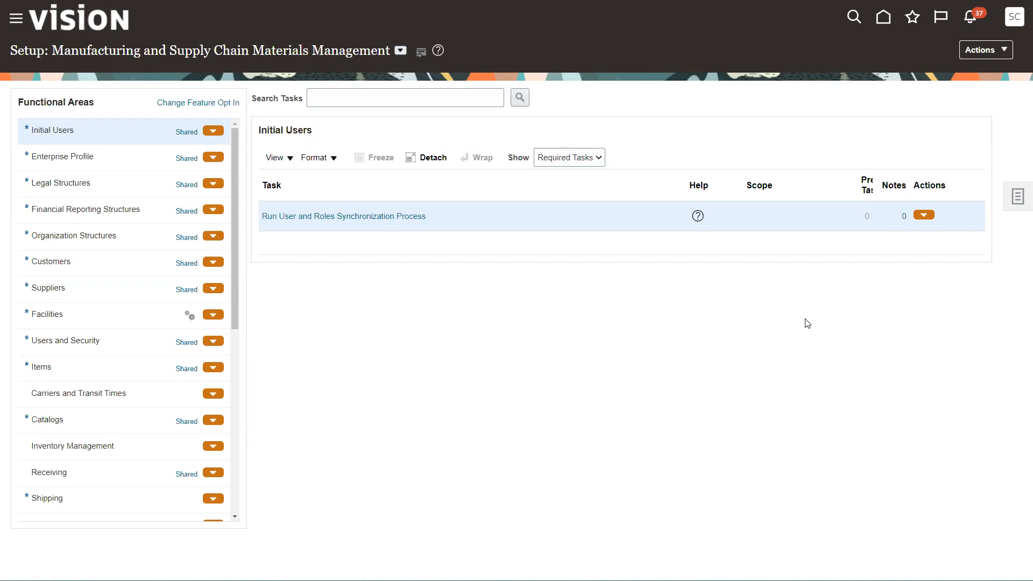
Search the setup tasks for "Costing key flexfields" and open the Manage Costing Key Flexfields task.
click(1013, 200)
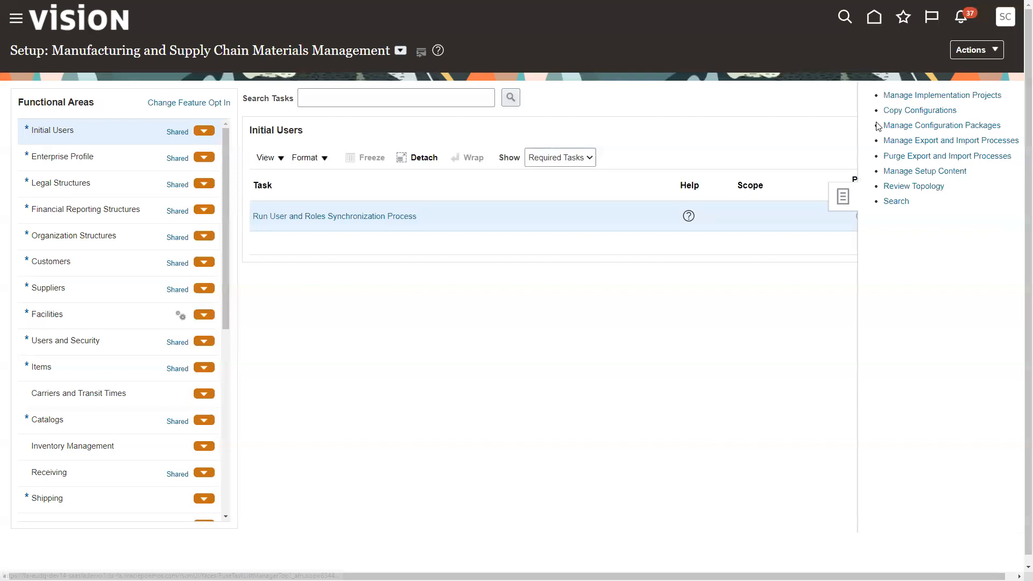
click(896, 201)
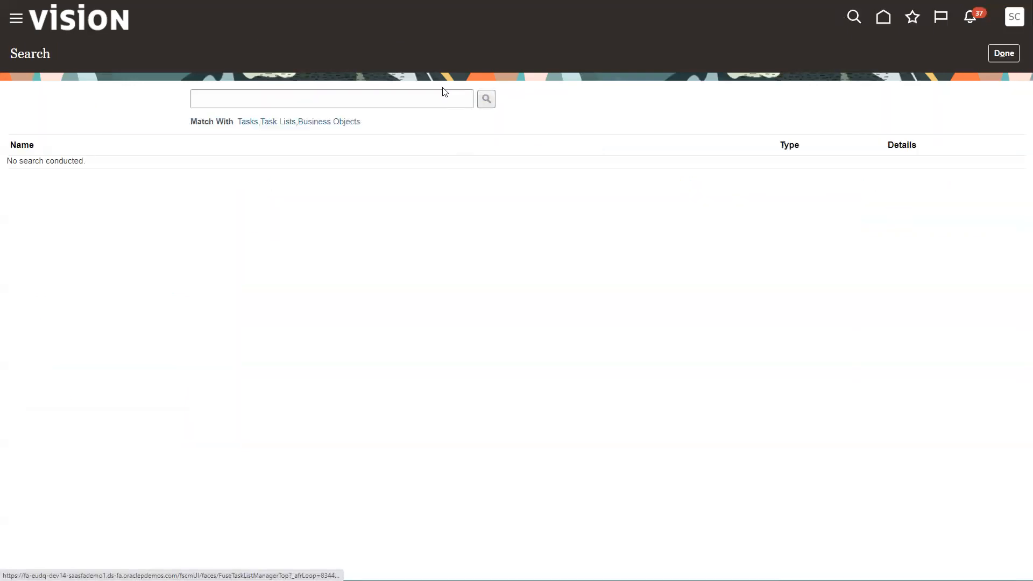
click(364, 97)
text(Costing key flexfields)
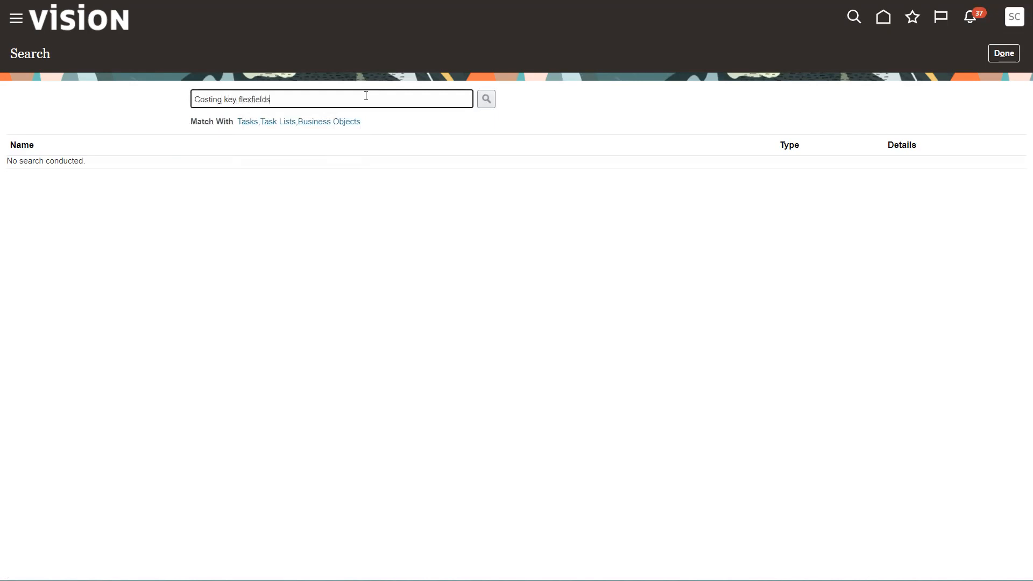
click(487, 100)
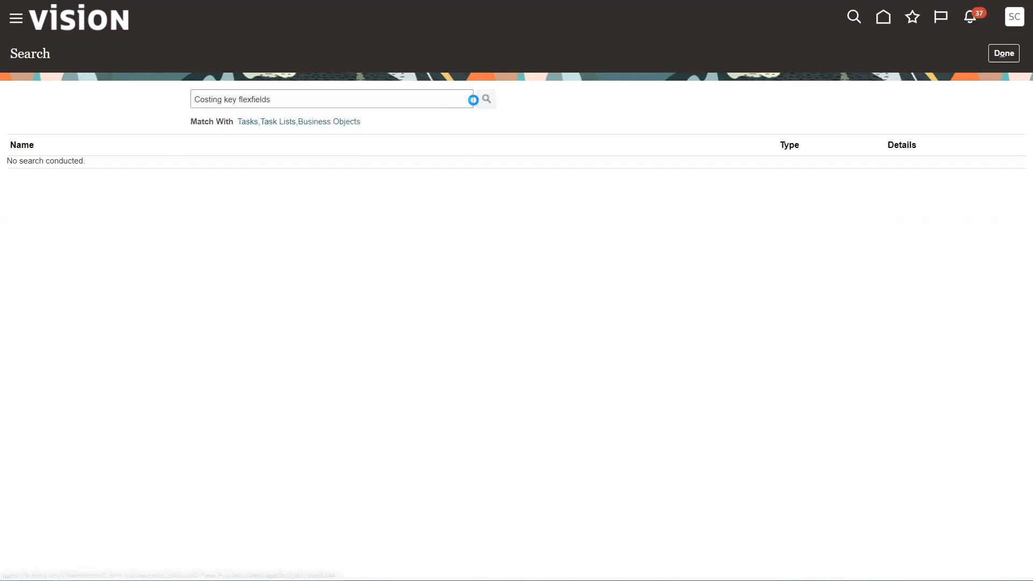
click(47, 167)
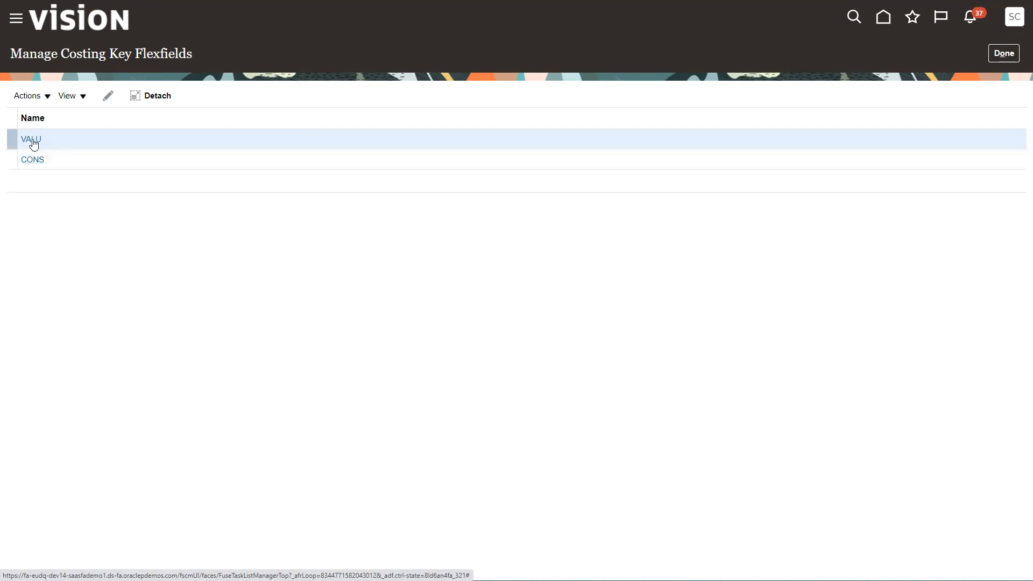
Open the structures of the VALU key flexfield and list all existing ones.
click(31, 140)
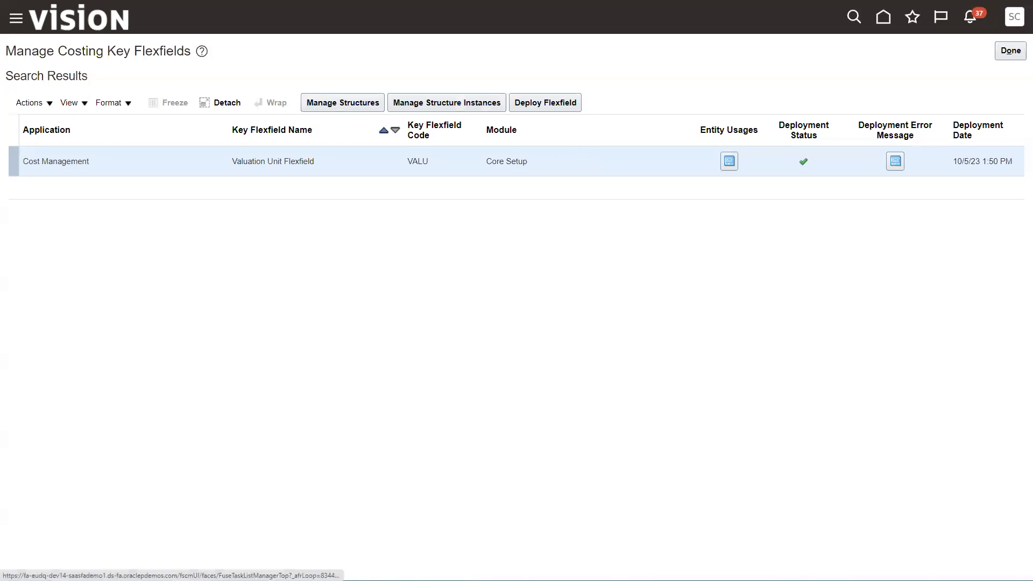
click(332, 104)
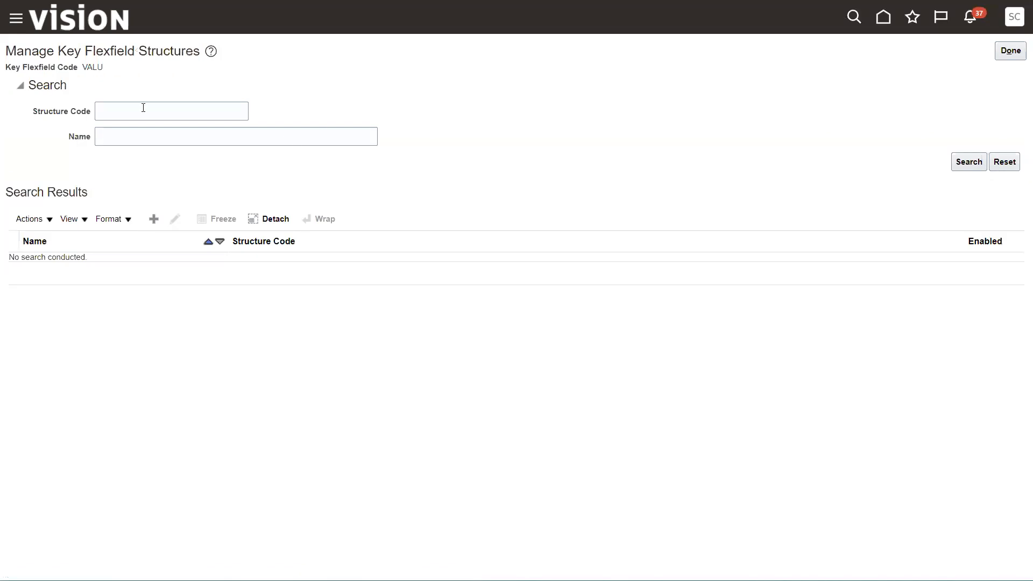
click(966, 164)
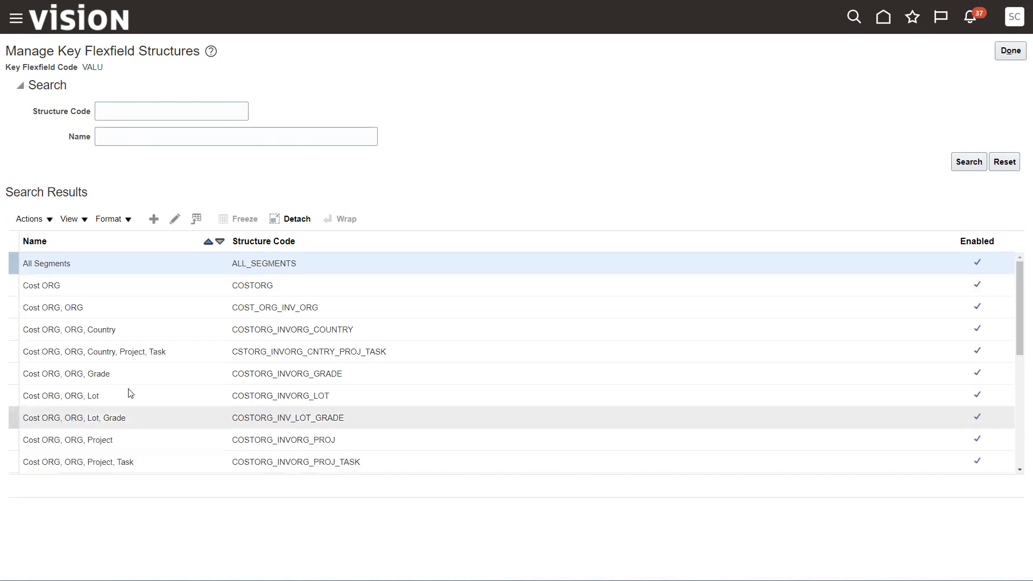
scroll(139, 438, down, 3)
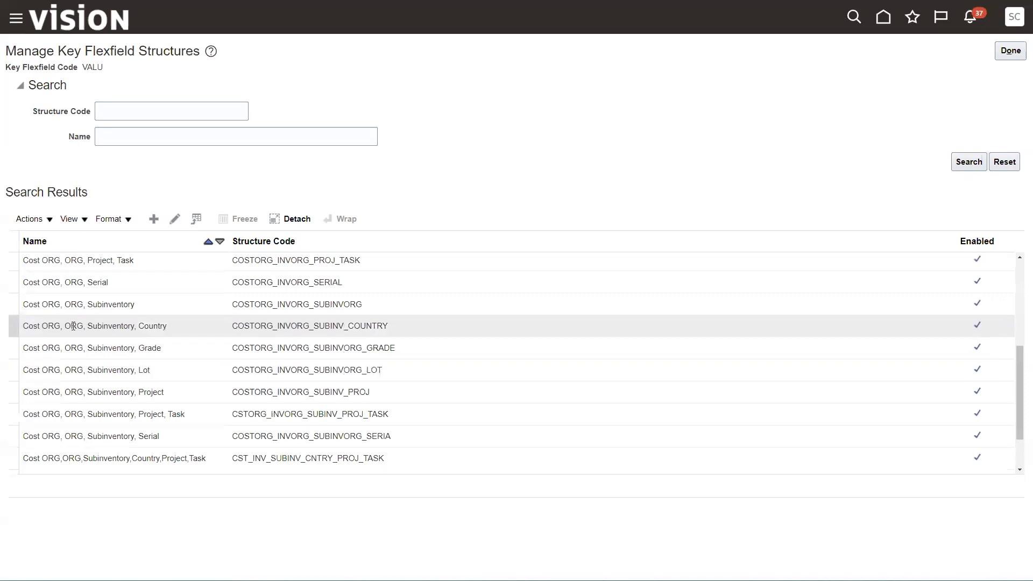
Create a structure with code COSTORG_INVORG_SUBINVORG_LOT_G, using "Cost ORG, ORG, Subinventory, Lot, Grade" as both name and description.
click(153, 220)
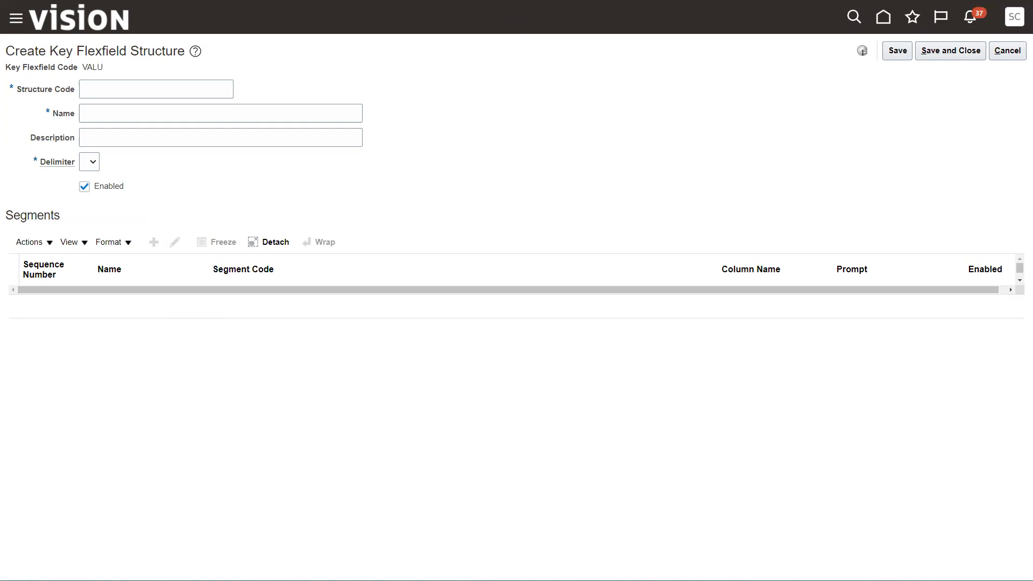
click(106, 90)
key(ctrl+v)
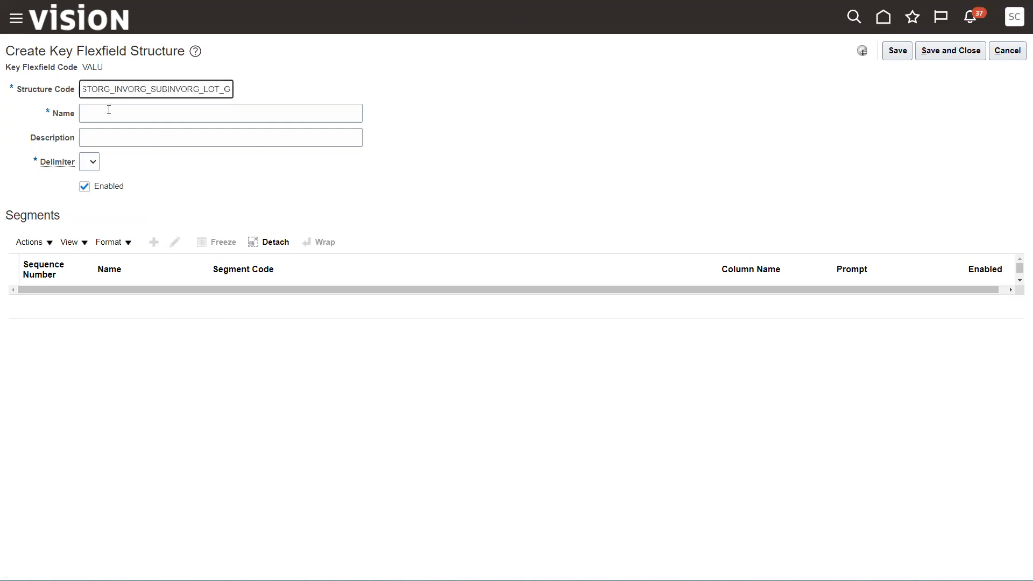
click(109, 109)
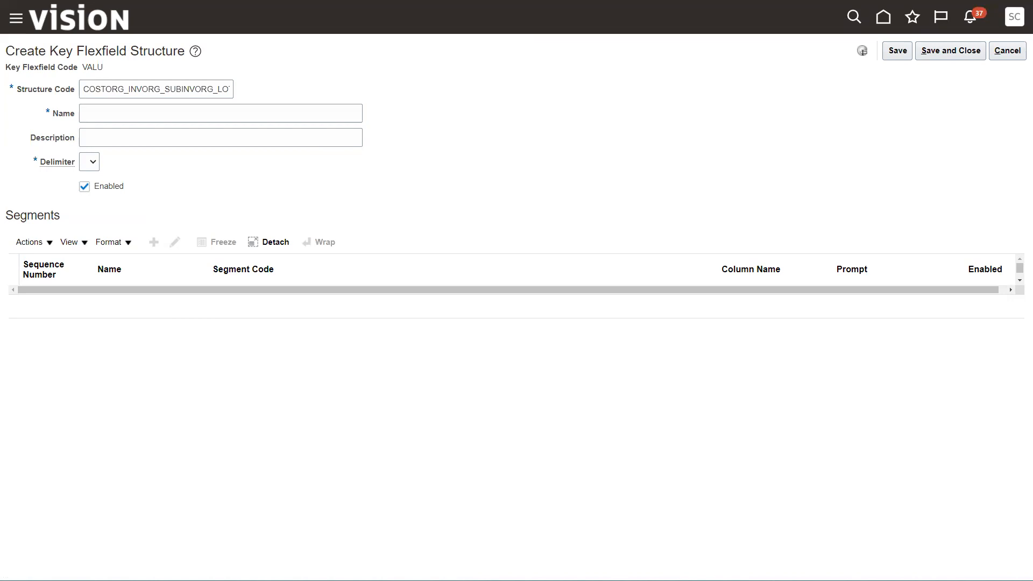
click(127, 113)
text(Cost ORG, ORG, Subinventory, Lot, Grade)
click(123, 131)
text(Cost ORG, ORG, Subinventory, Lot, Grade)
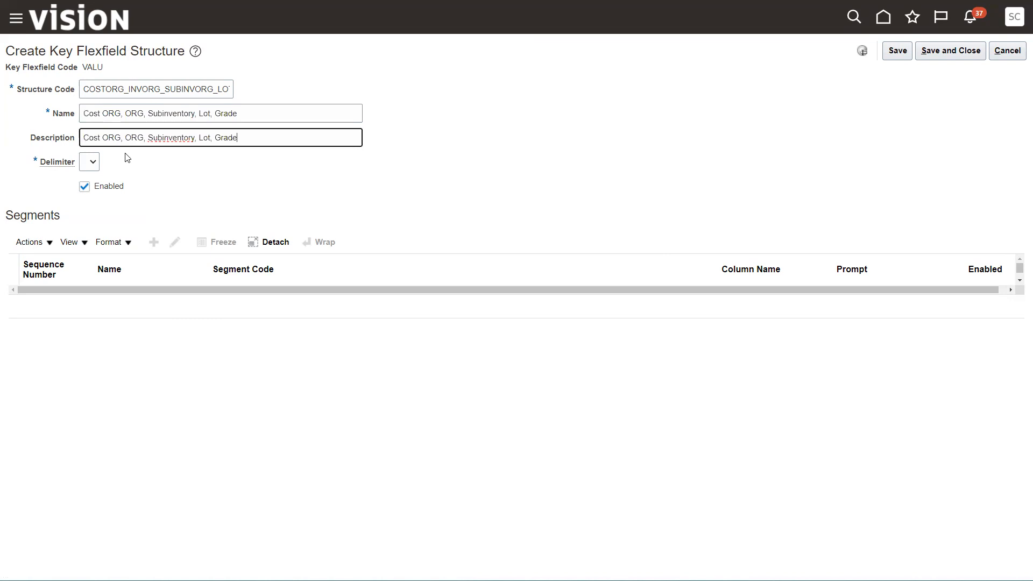
Set the new structure's delimiter to a hyphen (-) and save the structure.
click(93, 164)
click(88, 219)
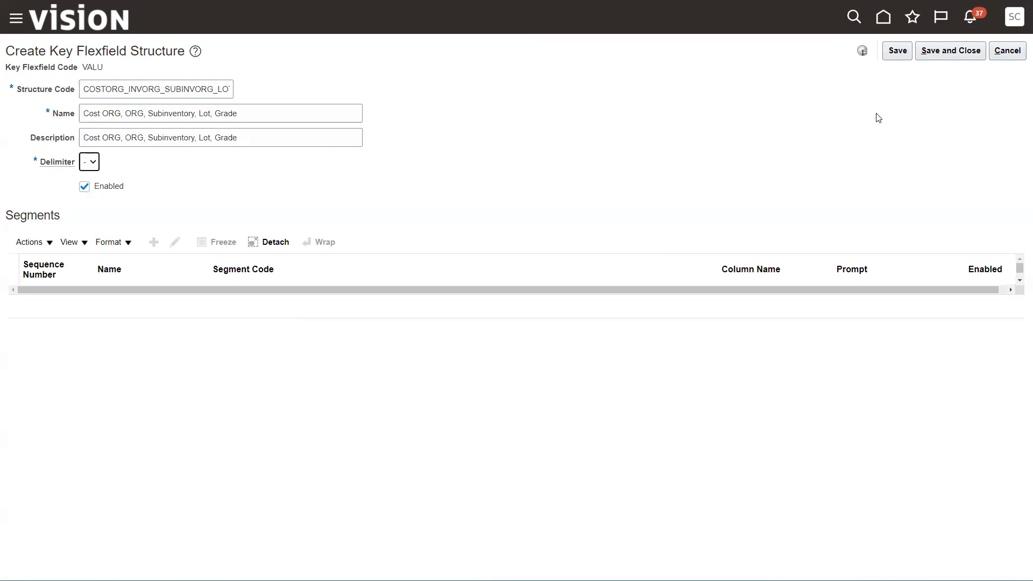
click(898, 54)
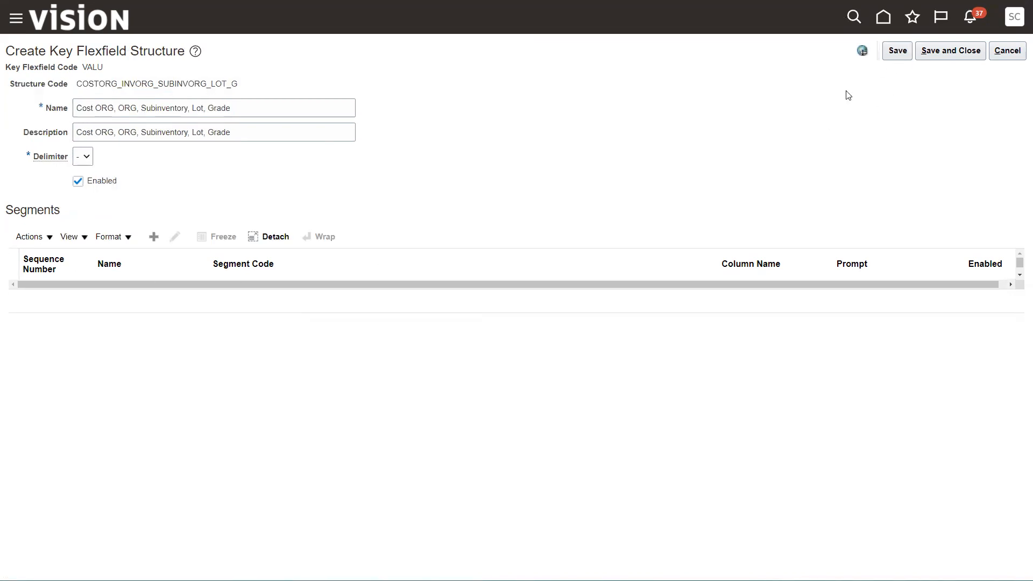
Add a segment to the structure with segment code COST_ORGANIZATION and have its API name filled in.
click(153, 237)
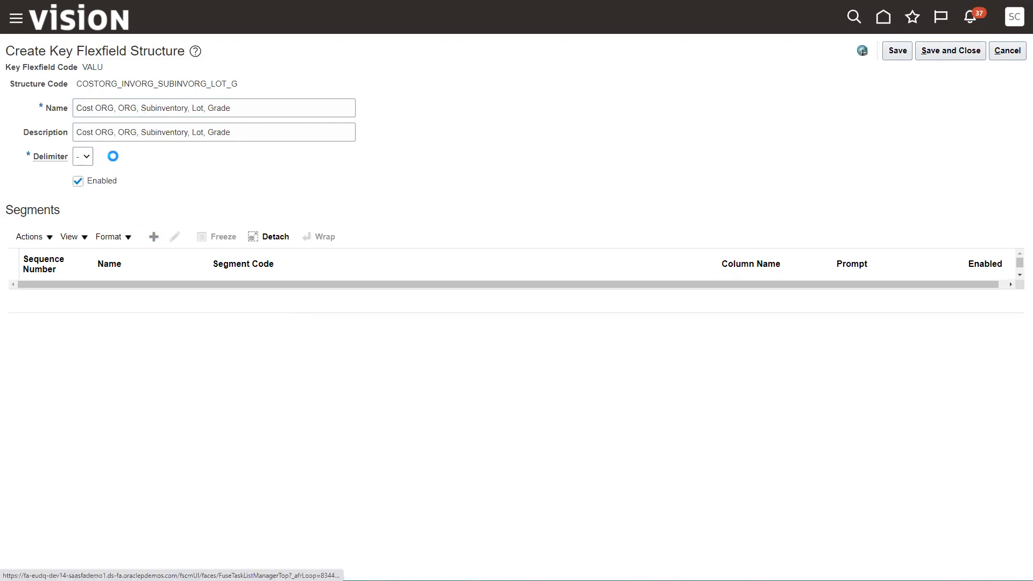
click(110, 116)
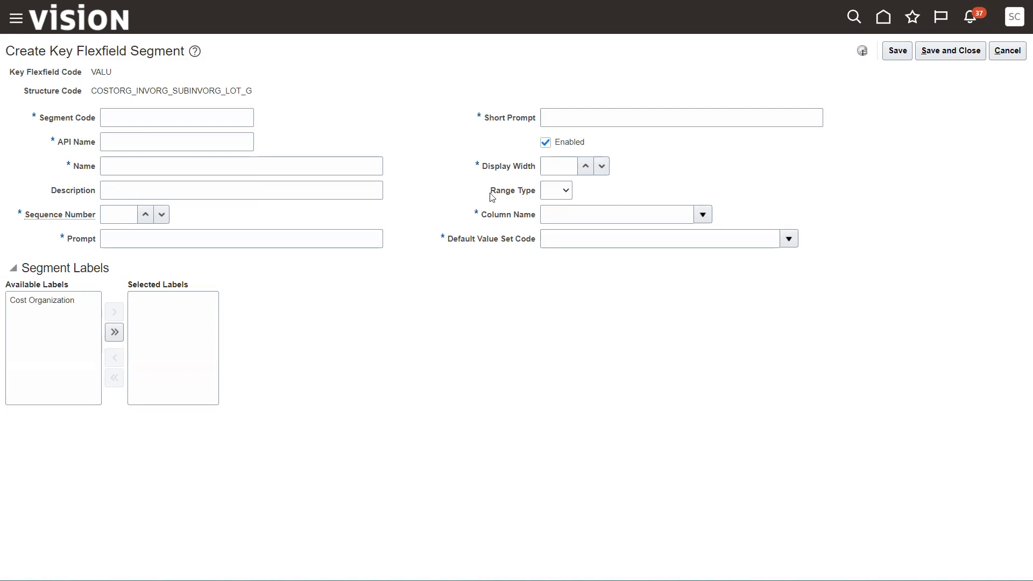
click(141, 118)
text(Cost)
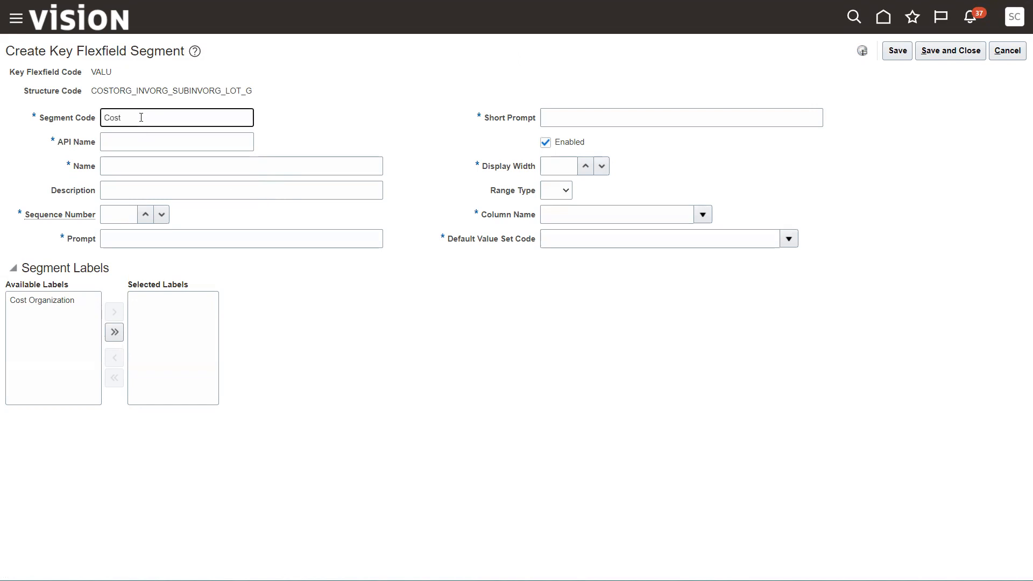
key(BackSpace)
key(BackSpace)
key(BackSpace)
click(160, 123)
click(121, 117)
text(cost)
key(BackSpace)
key(BackSpace)
key(BackSpace)
key(BackSpace)
text(COST_ORGANIZATION)
key(Tab)
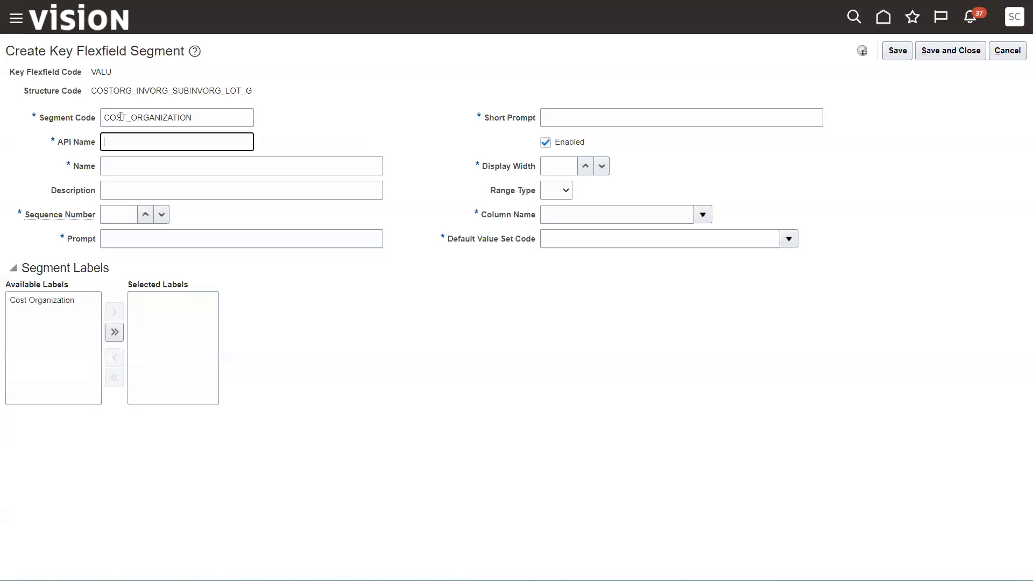
key(Tab)
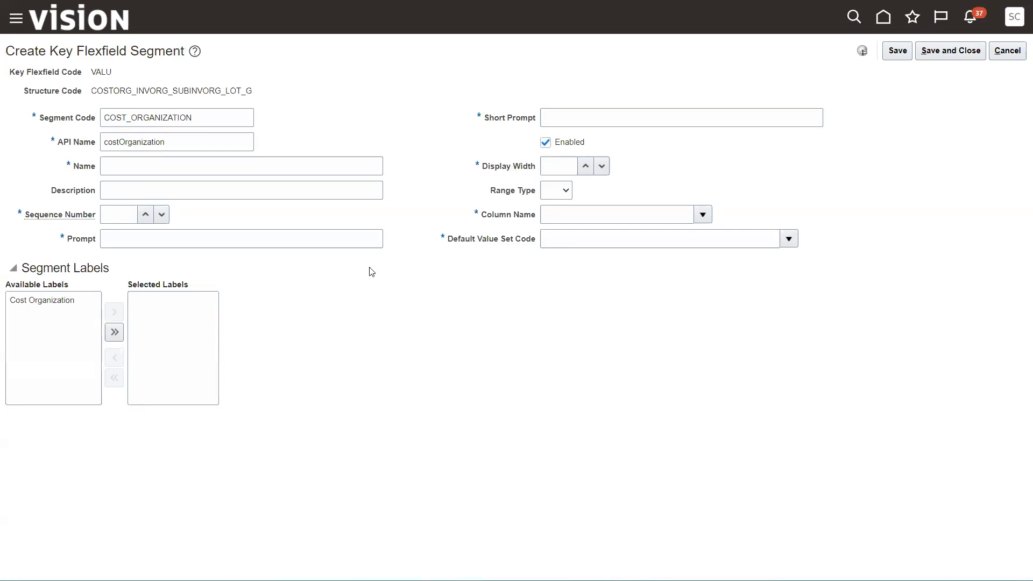
Enter "Cost Organization" as the segment's name and description.
click(120, 161)
text(cost)
key(BackSpace)
key(BackSpace)
key(BackSpace)
key(BackSpace)
text(Cost)
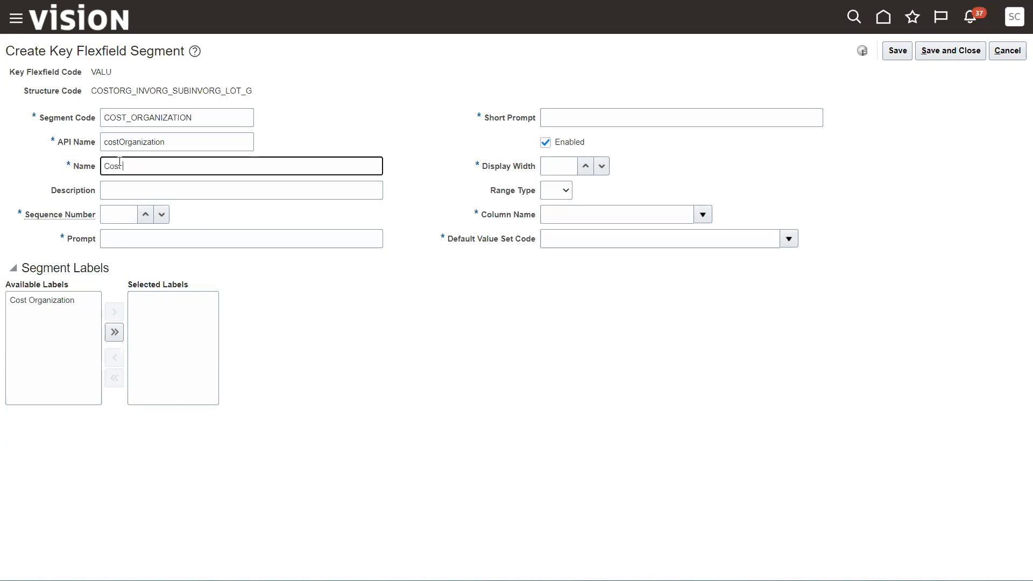
text( Organization)
drag(178, 168, 21, 194)
key(ctrl+c)
key(Tab)
key(ctrl+v)
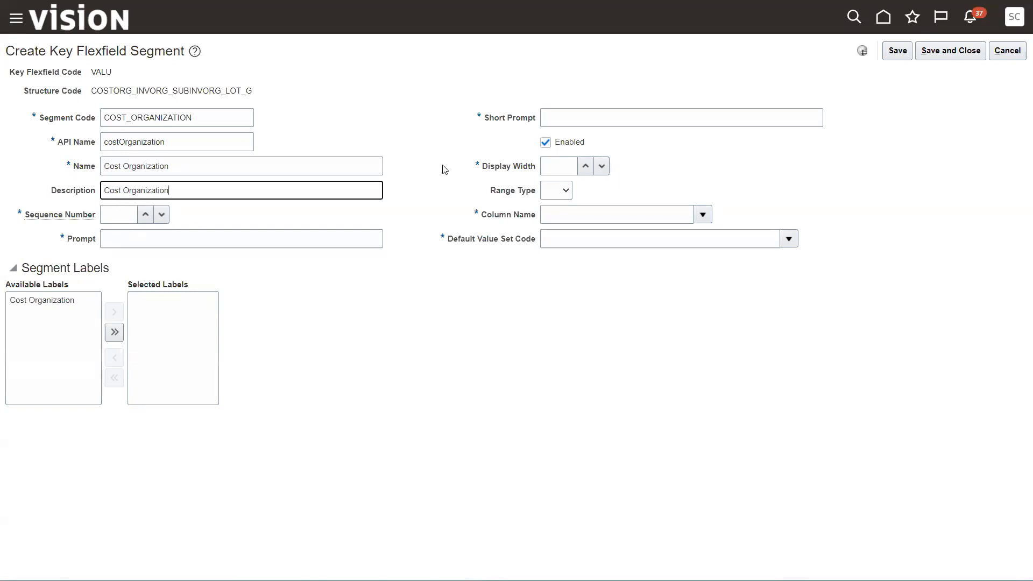
Enter "Cost Organization" as the segment's prompt and short prompt, and set its display width to 25.
click(167, 240)
key(ctrl+v)
click(563, 115)
key(ctrl+v)
click(562, 167)
text(25)
key(Tab)
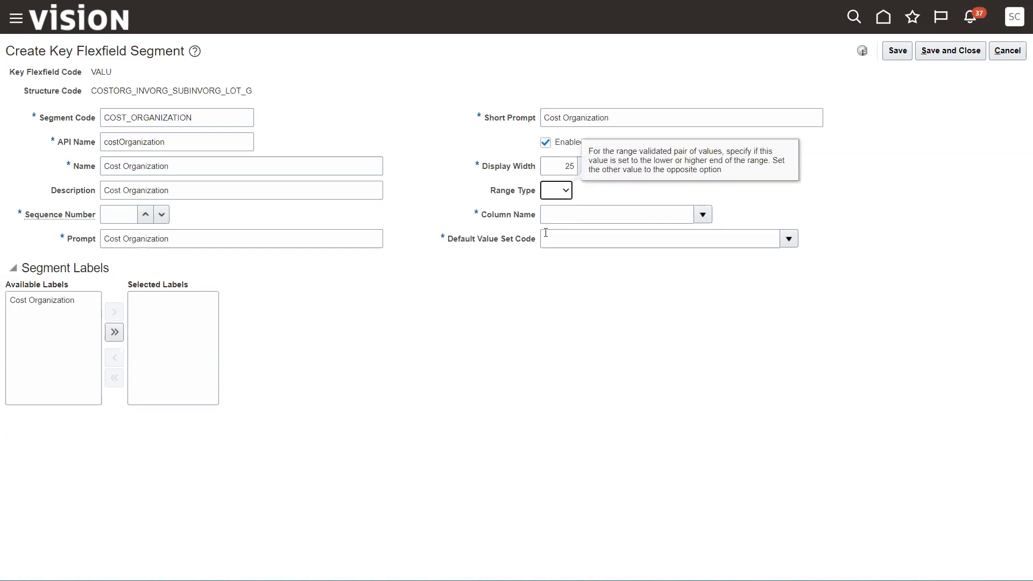
Set the segment's column name to COST_ORG_CODE and its default value set code to ORA_CST_VALU_COST_ORG_CODE.
click(554, 212)
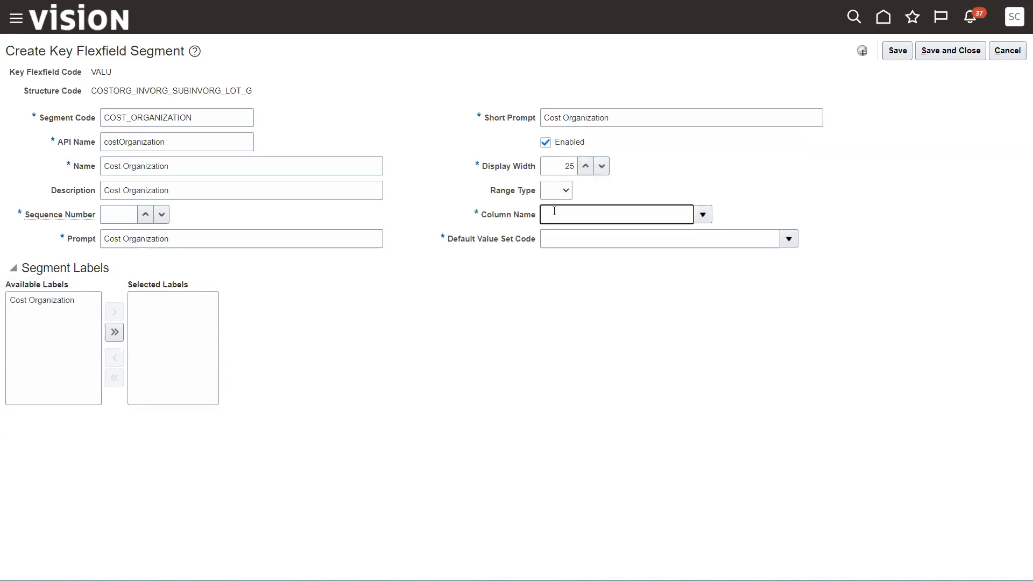
click(702, 215)
click(591, 256)
click(592, 239)
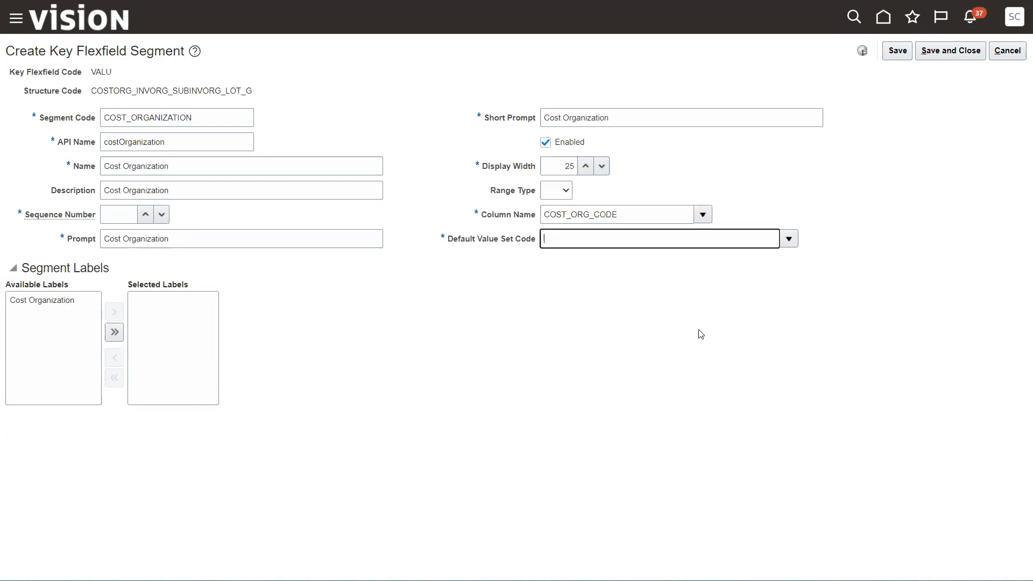
key(Tab)
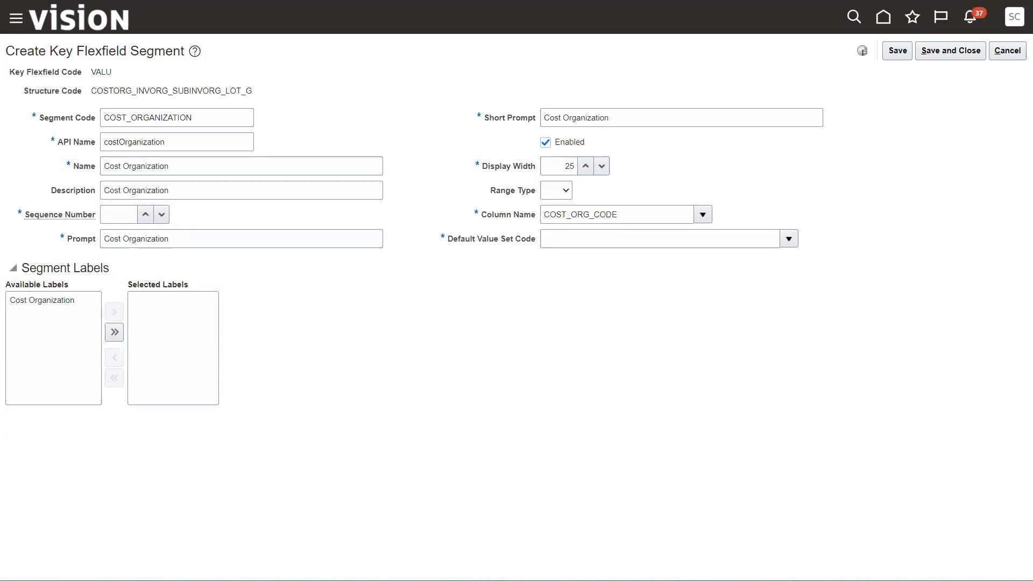
click(564, 236)
key(ctrl+v)
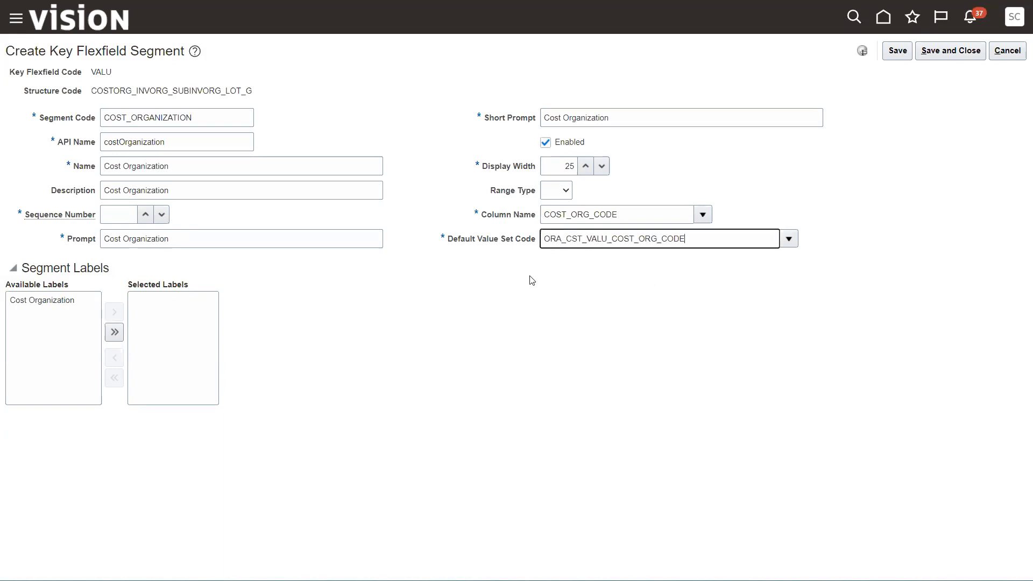
Assign the Cost Organization label to the segment.
click(379, 272)
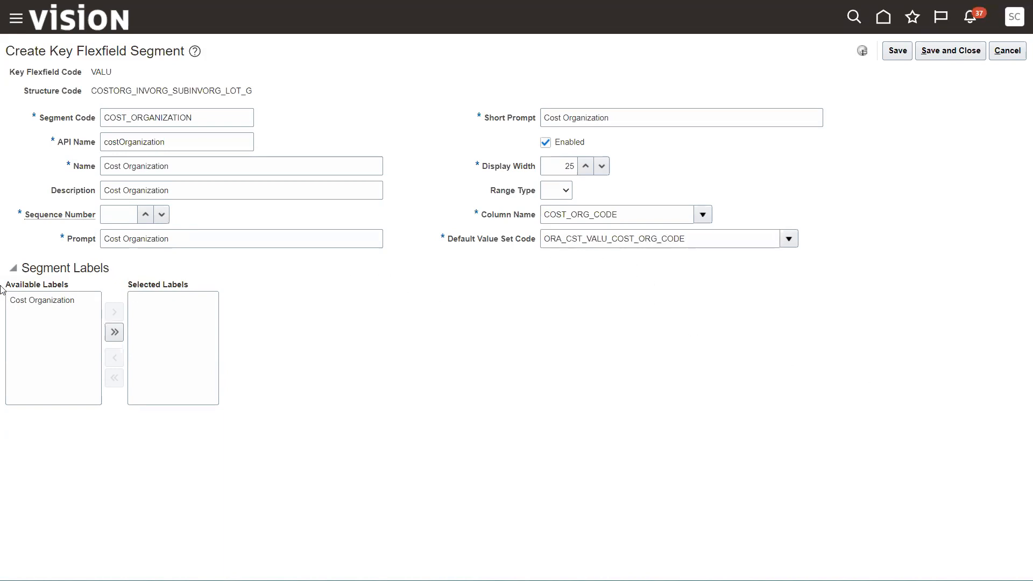
click(21, 299)
click(114, 311)
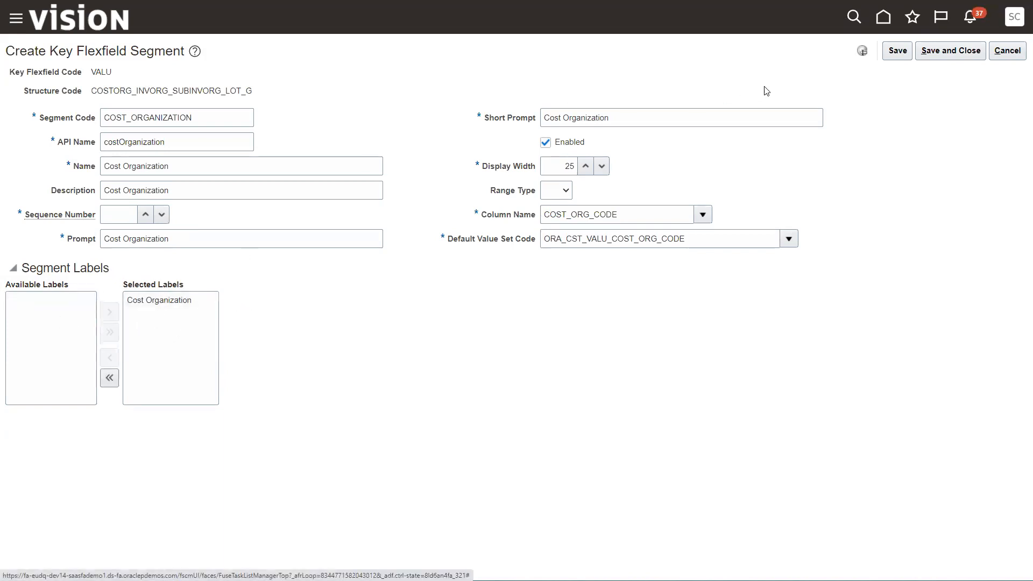
Set the Cost Organization segment's sequence number to 1, then save and close the segment.
click(895, 52)
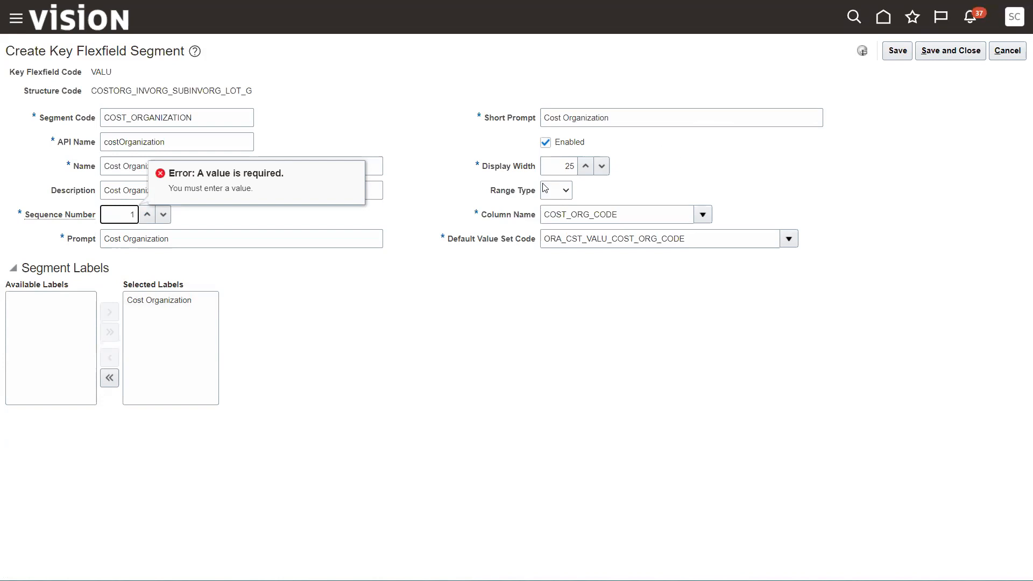
click(261, 279)
click(897, 53)
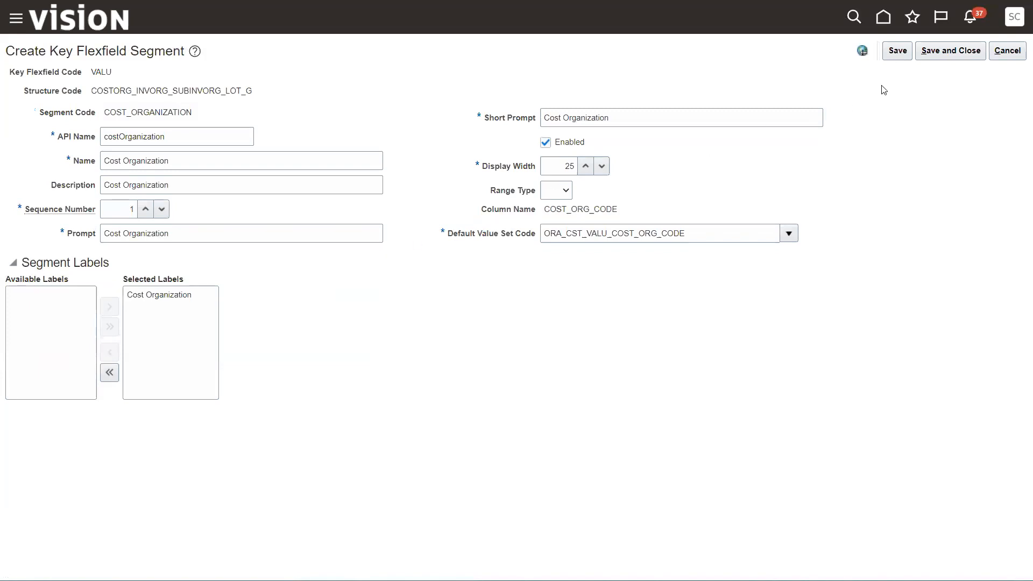
click(927, 54)
Add a second segment to the structure with segment code INVENTORY_ORGANIZATION and have its API name filled in.
click(153, 236)
click(148, 114)
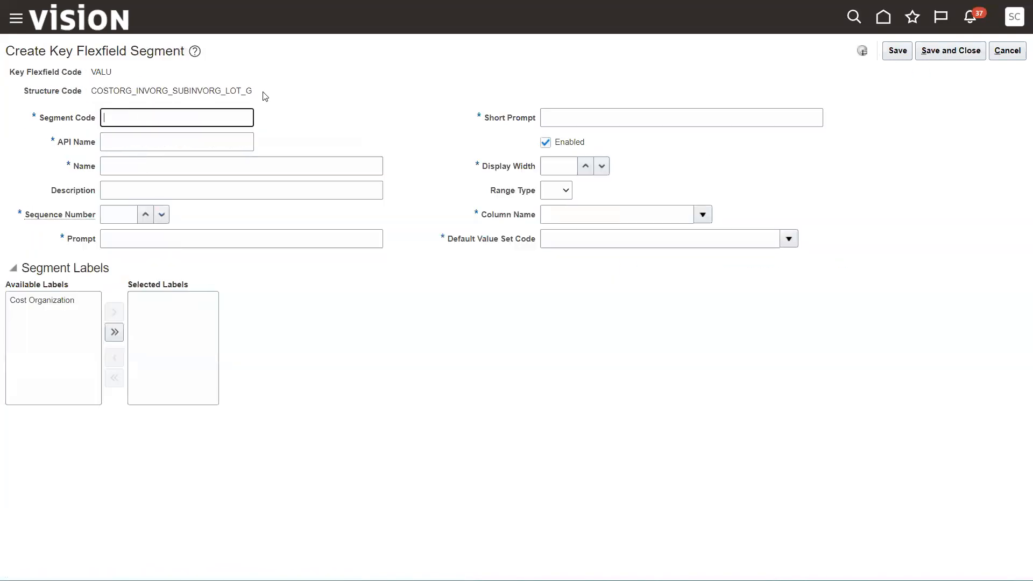
key(alt+Tab)
click(112, 114)
text(INVETNTORY_ORGANIZAITON)
key(BackSpace)
key(BackSpace)
key(BackSpace)
key(BackSpace)
text(TION)
key(Tab)
key(Tab)
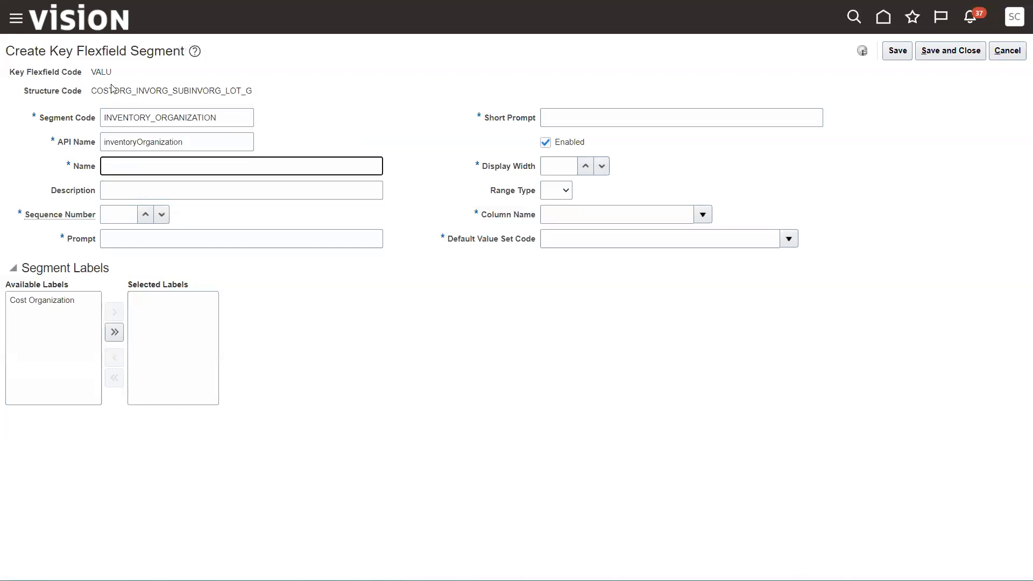
Enter "Inventory Organization" as the second segment's name and description.
text(Inventory Organization)
drag(188, 166, 105, 167)
key(ctrl+c)
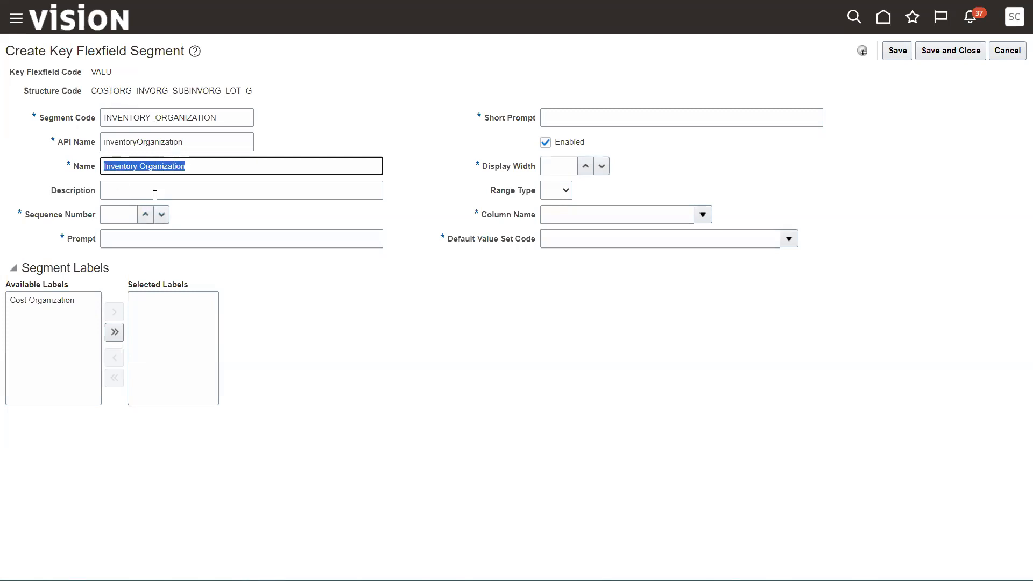
key(Tab)
key(ctrl+v)
Enter "Inventory Organization" as the second segment's prompt and short prompt.
click(153, 238)
key(ctrl+v)
click(553, 116)
key(ctrl+v)
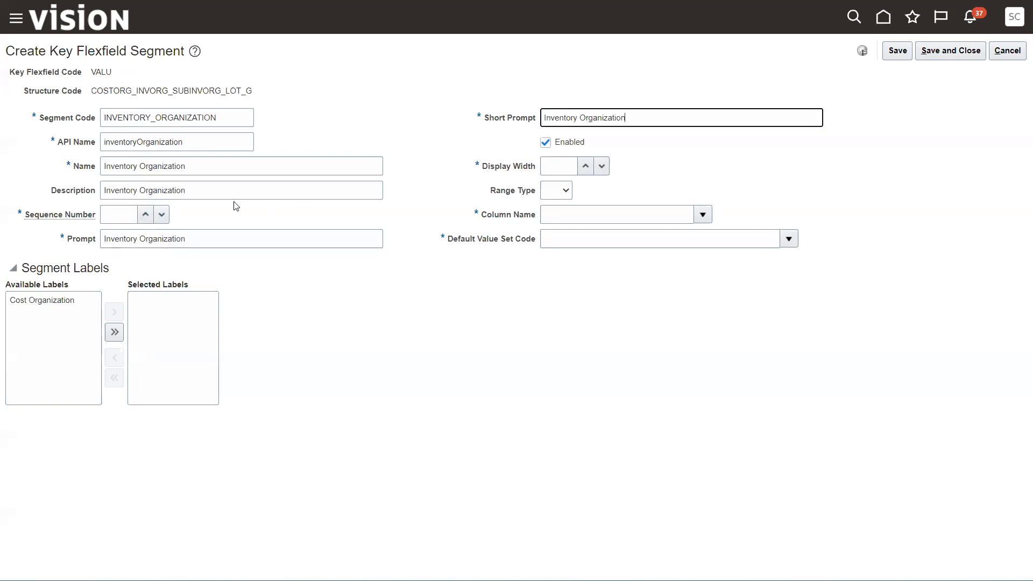
Set the Inventory Organization segment's sequence number to 2 and its display width to 25.
click(121, 214)
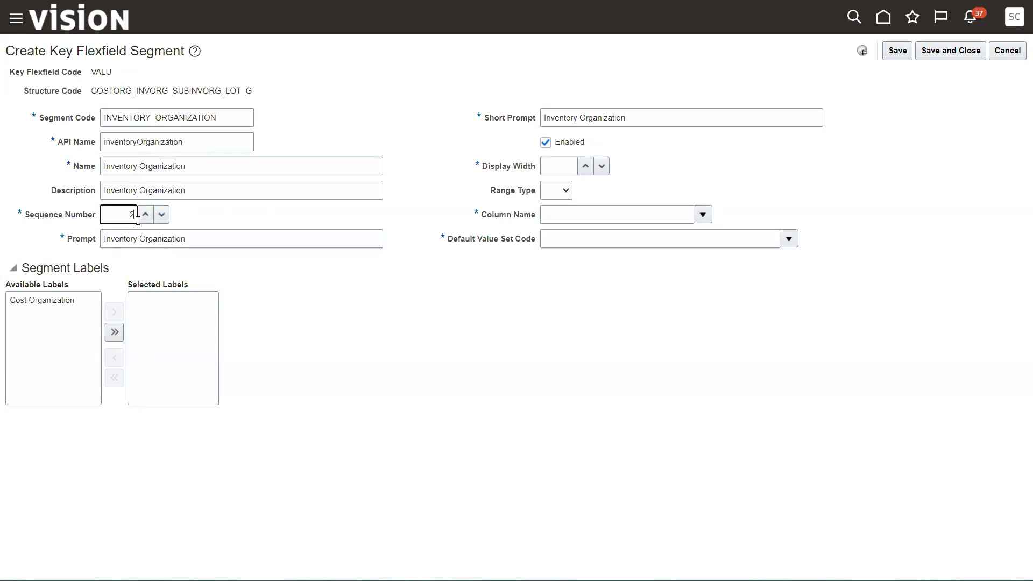
text(2)
key(Tab)
click(563, 166)
text(25)
Assign the column INV_ORG_CODE to the Inventory Organization segment.
click(565, 214)
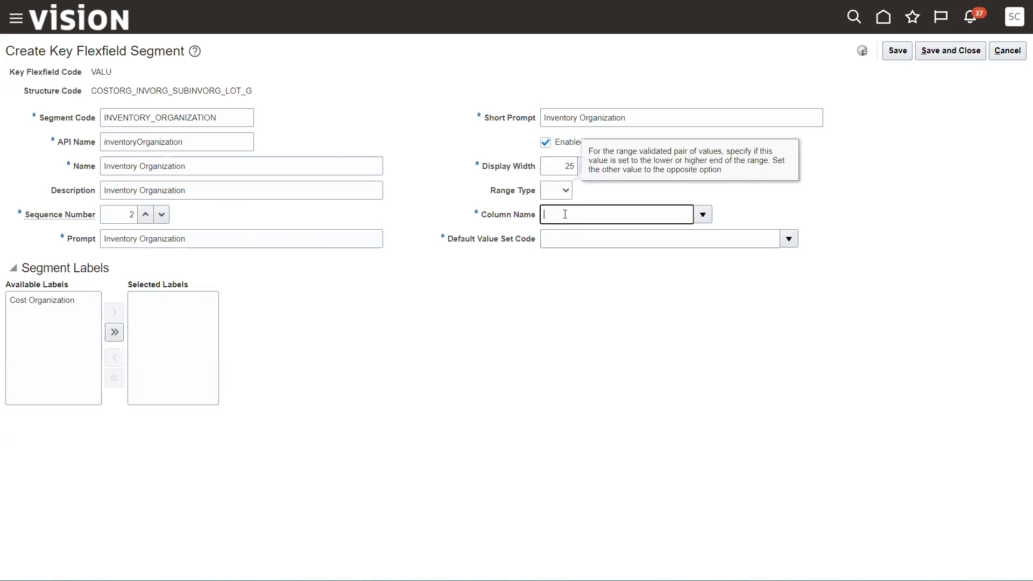
text(IN)
key(BackSpace)
click(703, 214)
click(589, 278)
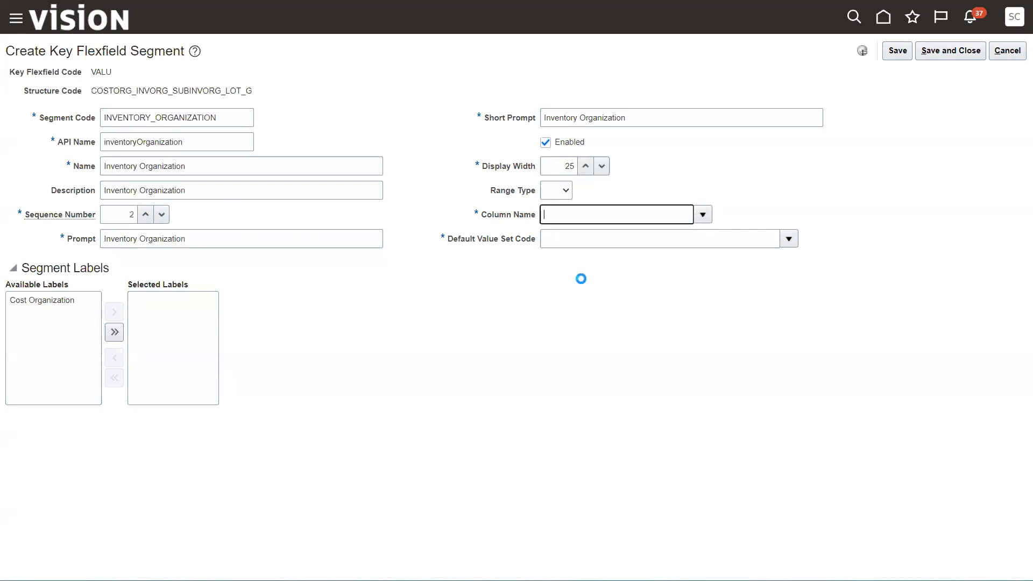
Set the Inventory Organization segment's default value set code to ORA_CST_VALU_INV_ORG_CODES, and save and close the segment.
click(565, 237)
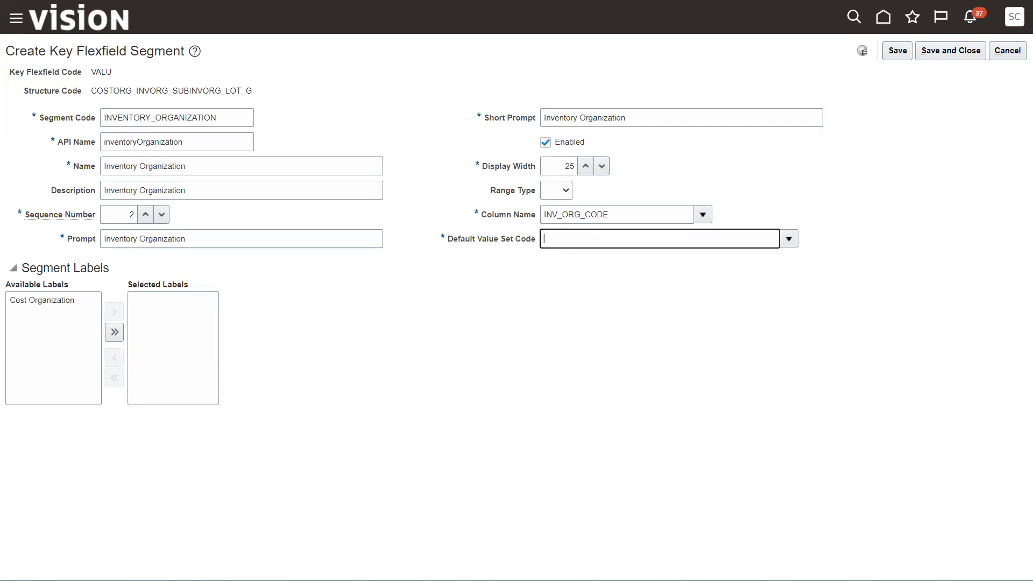
key(alt+Tab)
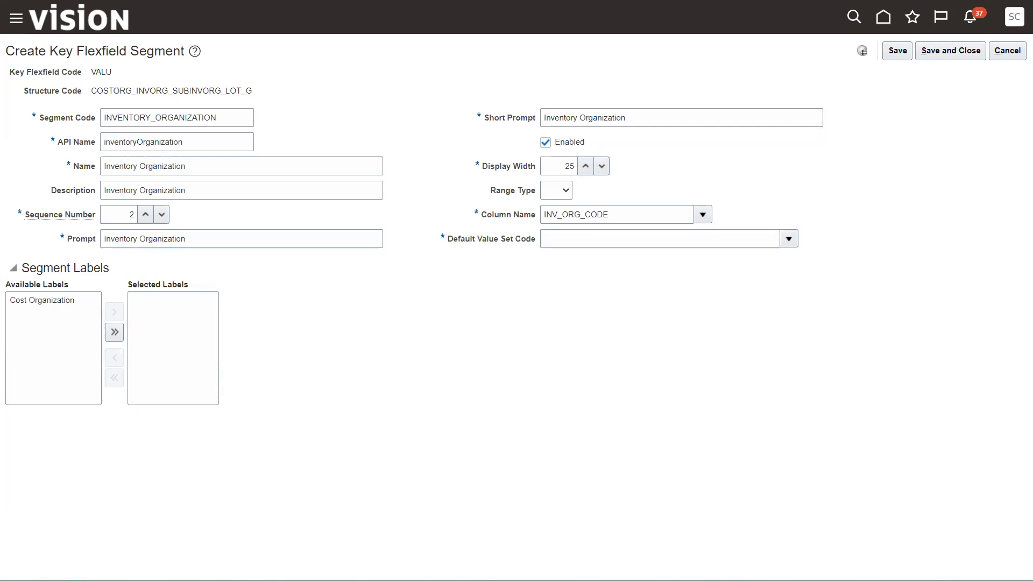
key(alt+Tab)
key(ctrl+v)
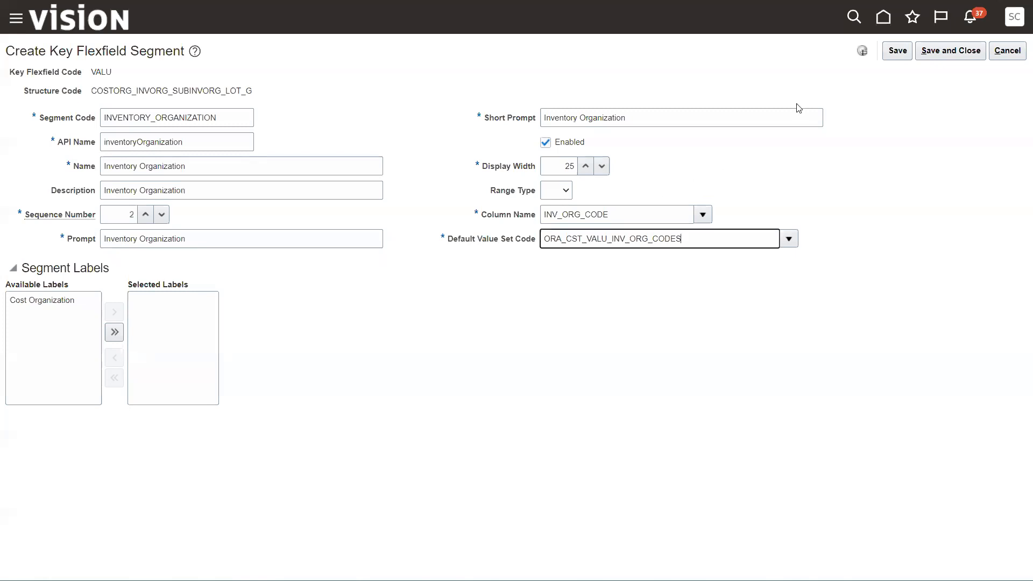
click(941, 55)
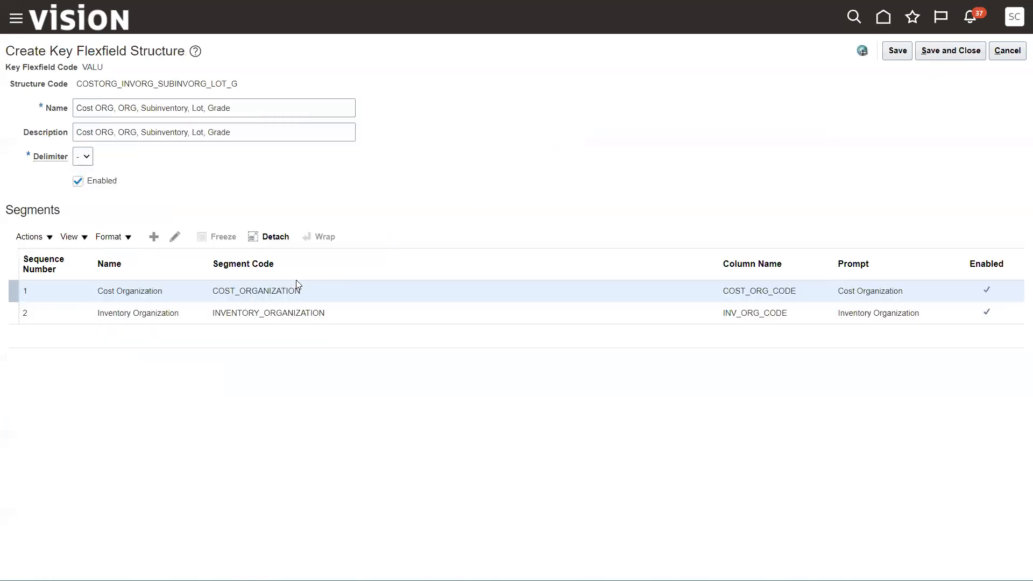
Add a third segment to the structure with segment code SUBINVENTORY and have its API name filled in.
click(153, 237)
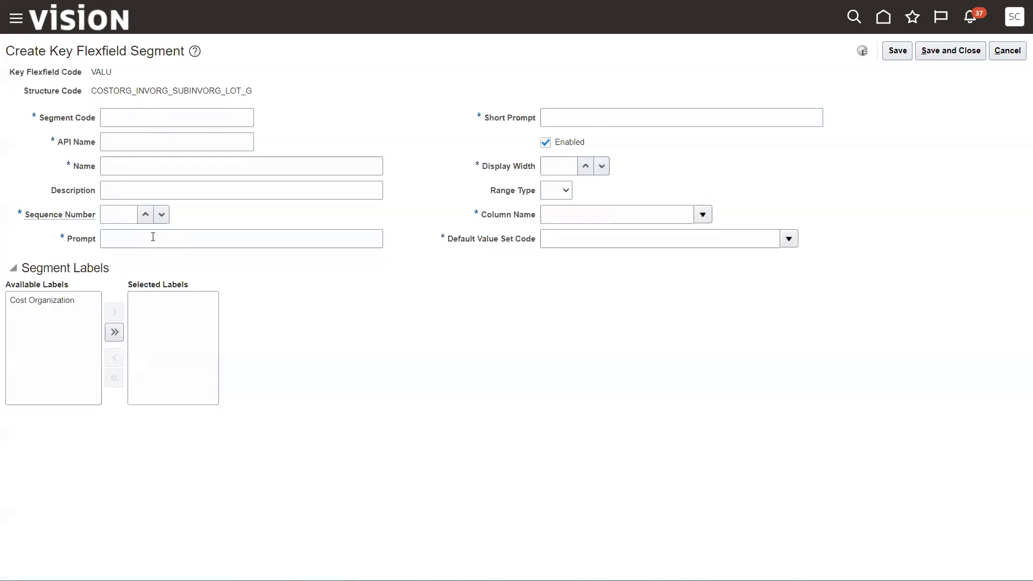
click(123, 117)
click(127, 111)
text(SUBINVENTORY)
key(Tab)
key(Tab)
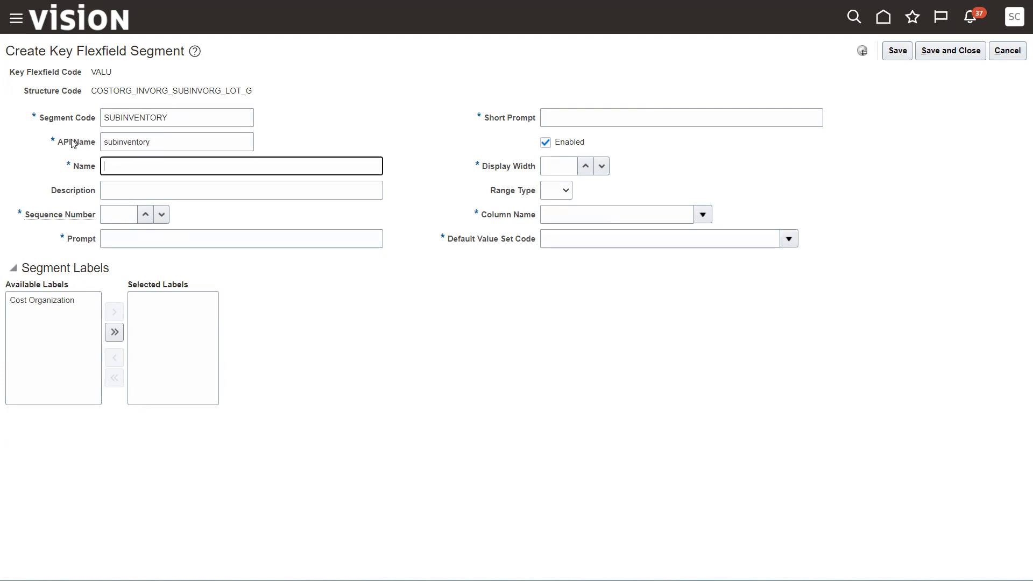
Enter "Subinventory" as the third segment's name and description.
click(187, 117)
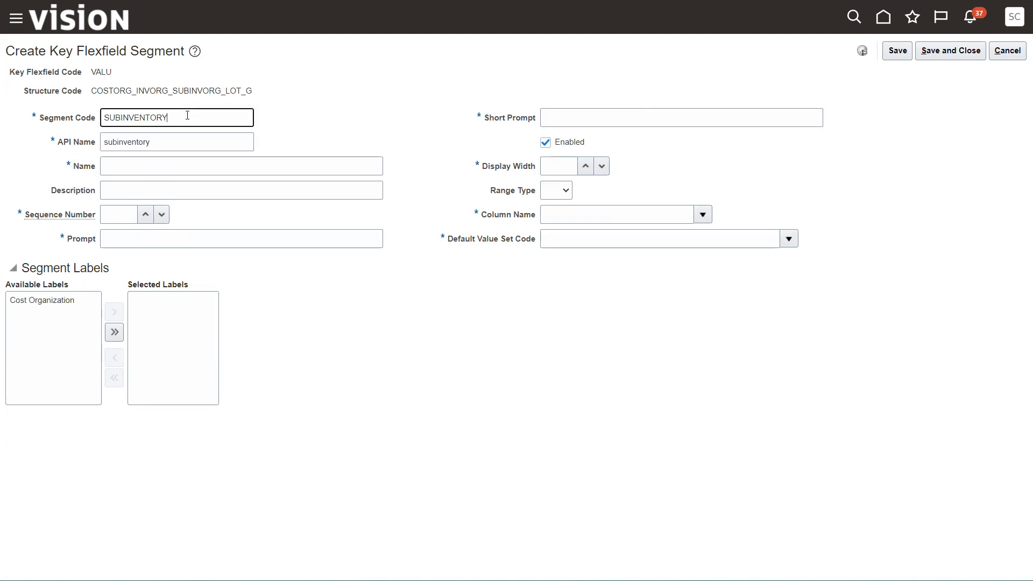
double_click(187, 116)
click(129, 165)
text(Subinventory)
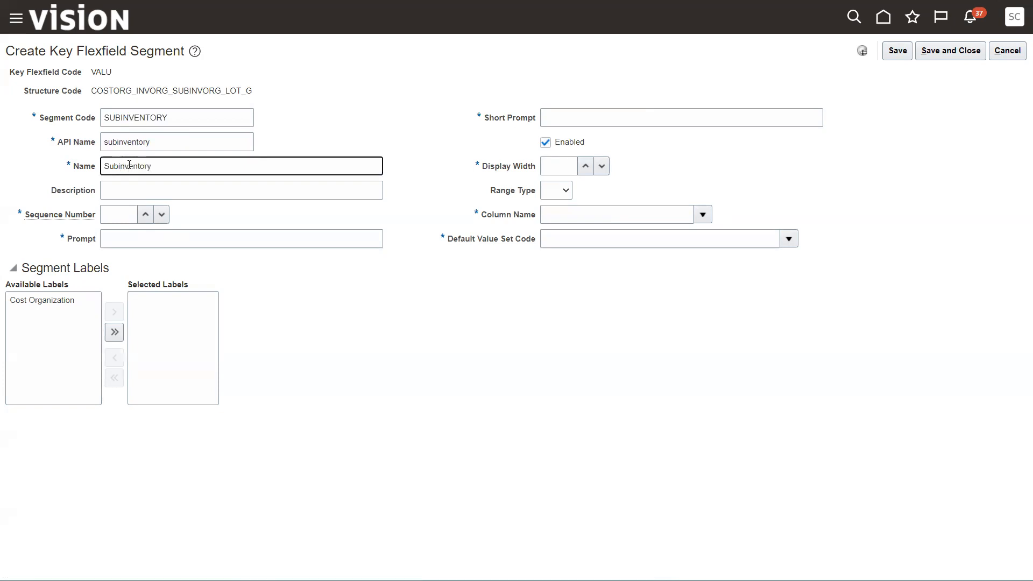
drag(184, 168, 75, 168)
key(Tab)
key(ctrl+v)
Set the Subinventory segment's sequence number to 3 and enter "Subinventory" as its prompt and short prompt.
click(127, 217)
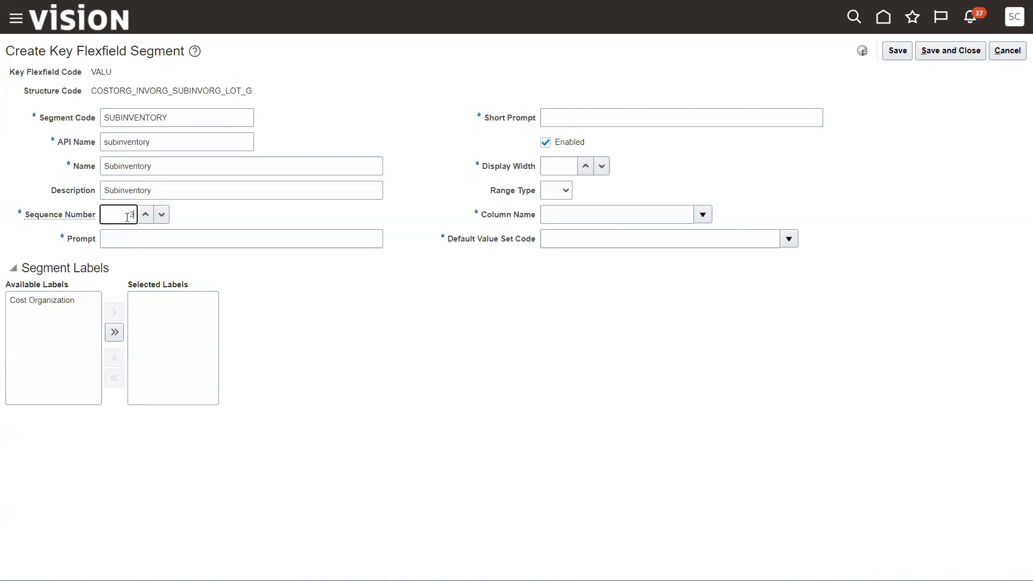
text(3)
click(127, 238)
key(ctrl+v)
click(553, 119)
key(ctrl+v)
Set the Subinventory segment's display width to 25 and its column name to SUBINVENTORY_CODE.
click(555, 161)
text(25)
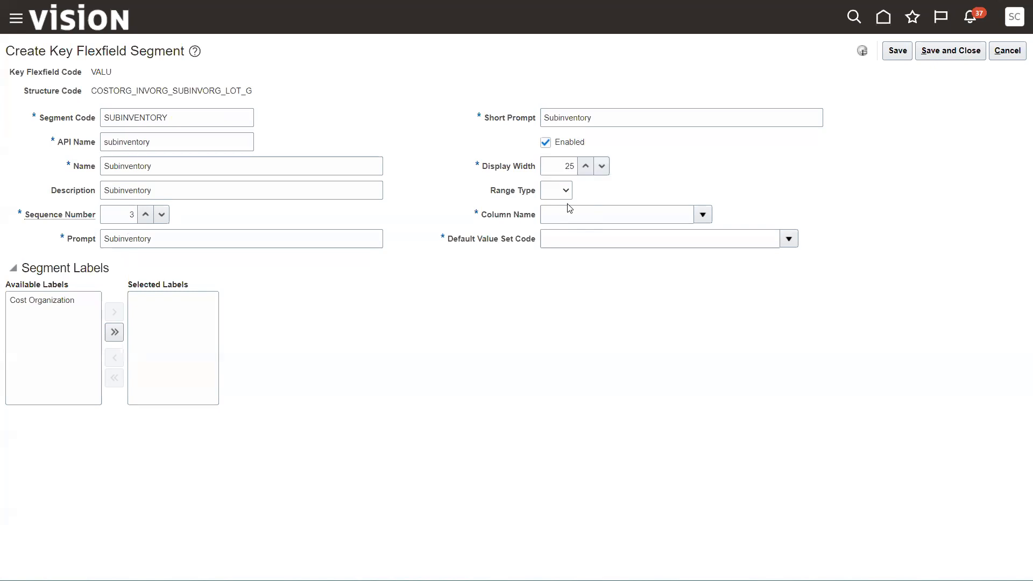
click(564, 213)
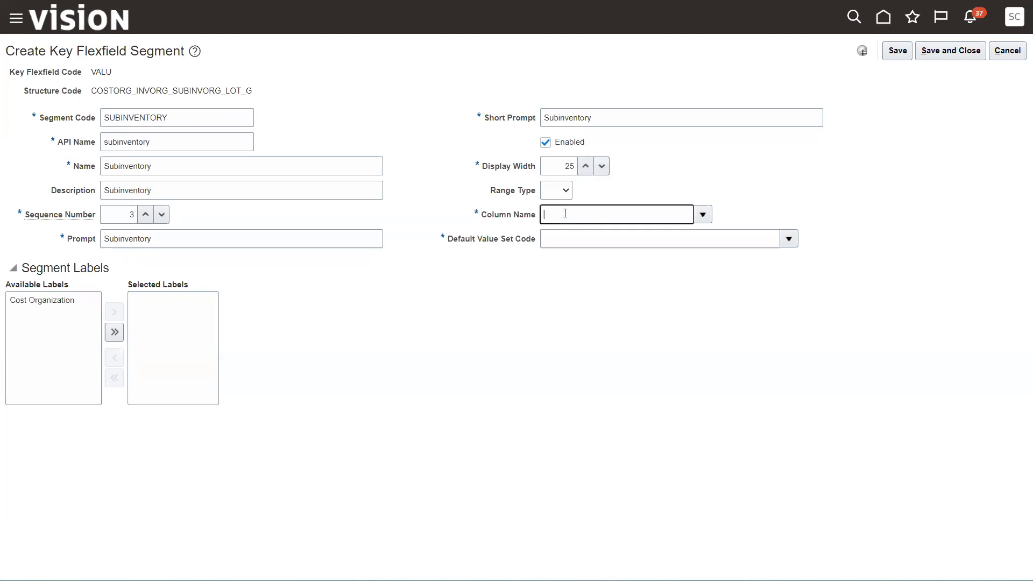
click(702, 214)
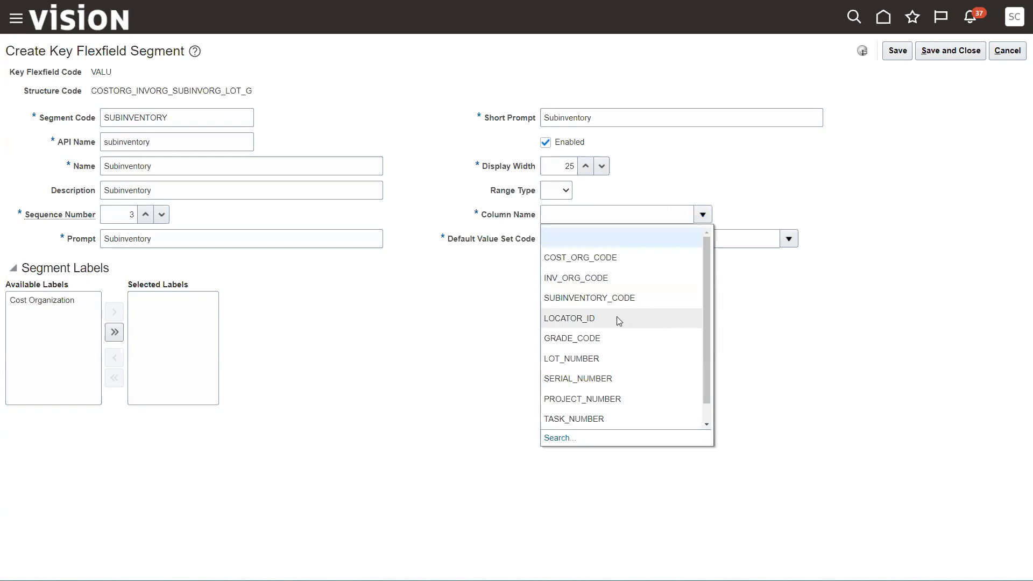
click(592, 298)
Set the Subinventory segment's default value set code to ORA_CST_VALU_SUB_INV_ORG_CODES, and save and close the segment.
click(553, 239)
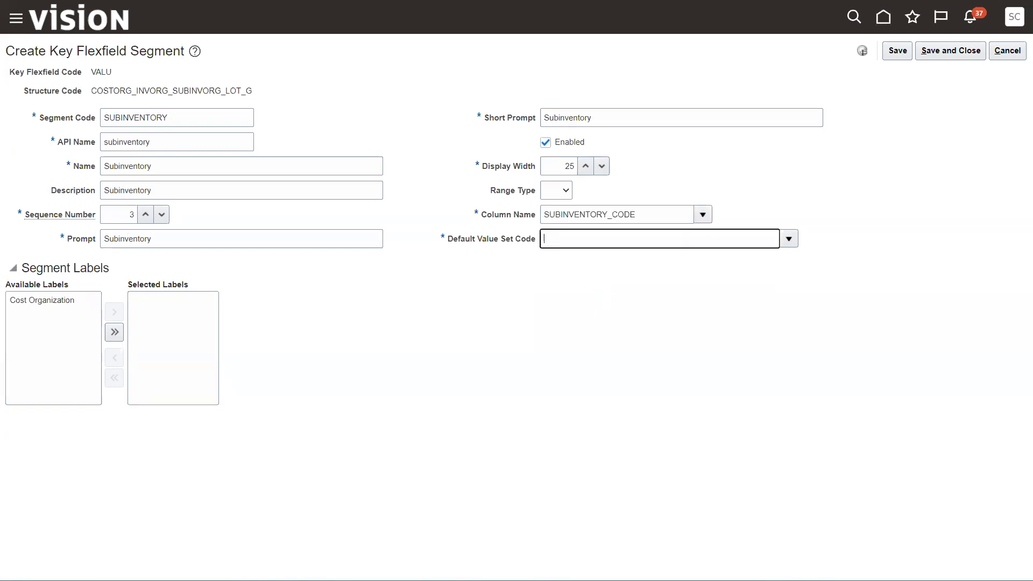
key(Tab)
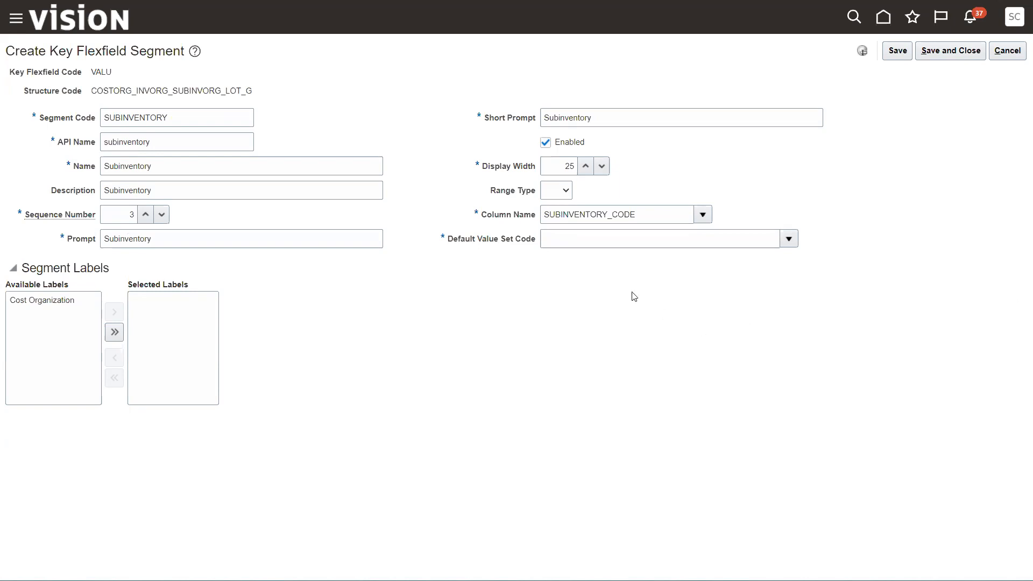
click(571, 243)
text(ORA_CST_VALU_SUB_INV_ORG_CODES)
click(936, 52)
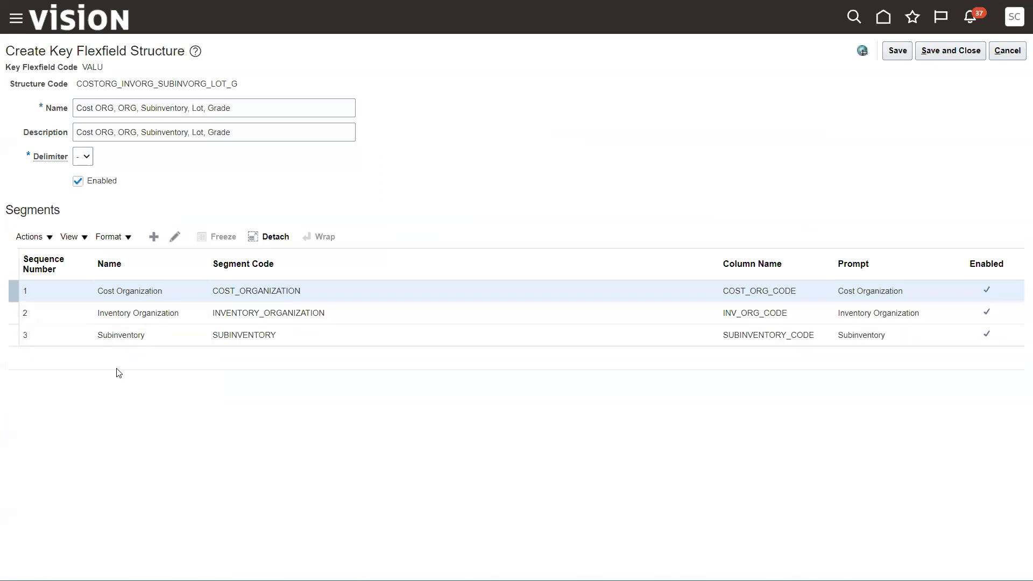
Add a fourth segment to the structure with segment code LOT and have its API name filled in.
click(157, 243)
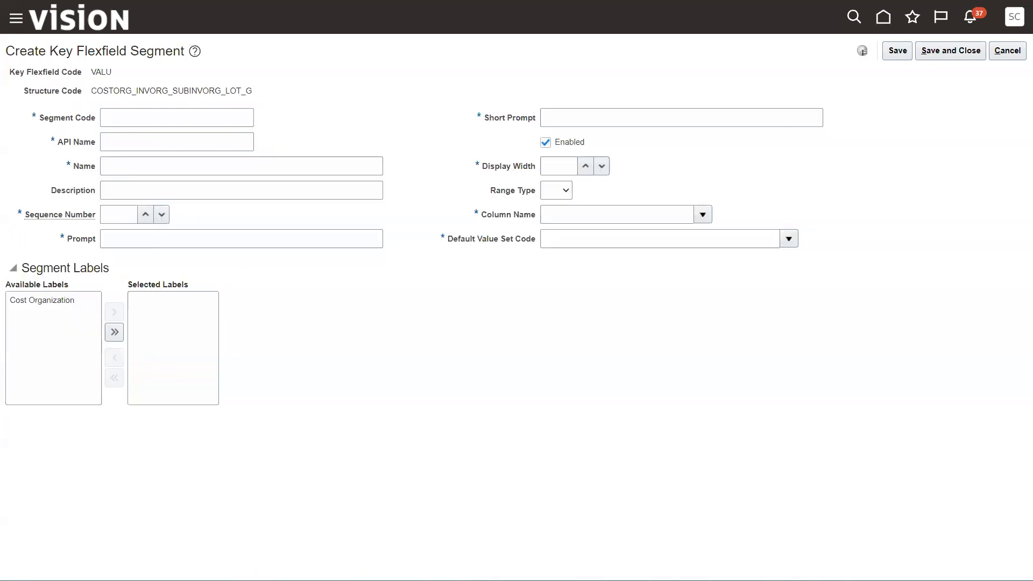
click(162, 117)
text(LOT)
key(Tab)
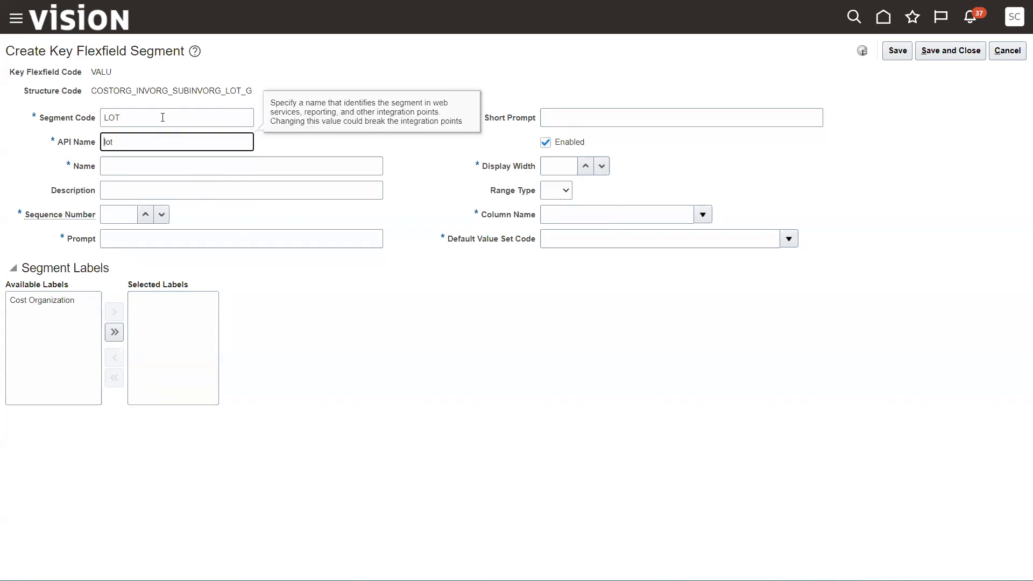
Enter "Lot" as the fourth segment's name and description.
key(Tab)
text(Lot)
key(Tab)
text(Lot)
Set the Lot segment's sequence number to 4, its prompt to "Lor" and its short prompt to "Lot".
key(Tab)
key(Tab)
text(Lor)
key(Tab)
text(Lot)
Set the Lot segment's display width to 25 and its column name to LOT_NUMBER.
key(Tab)
key(Tab)
text(3)
text(5)
key(Tab)
key(Tab)
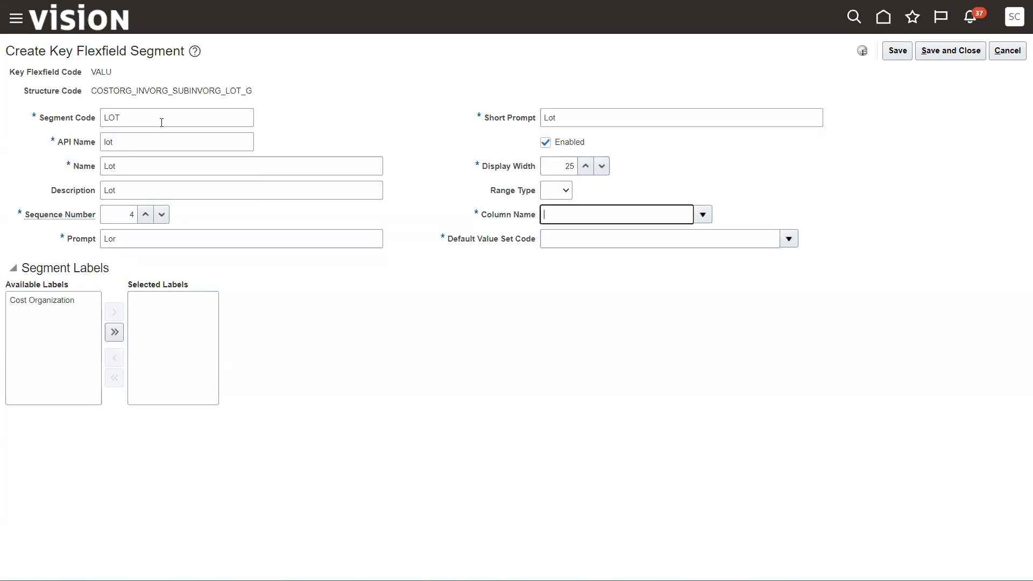
text(LOT_NUMBER)
key(Tab)
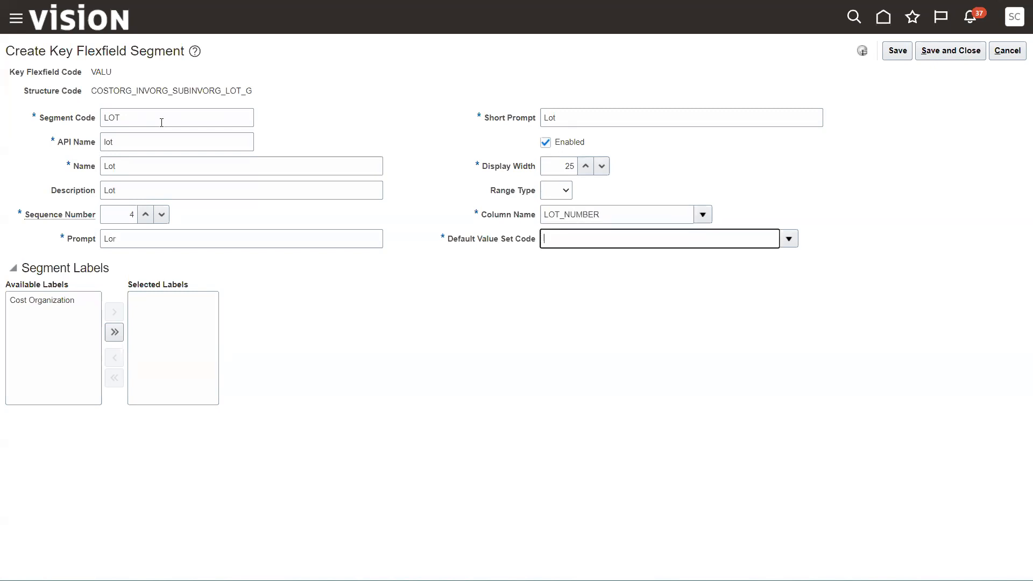
Set the Lot segment's default value set code to ORA_CST_VALU_LOT_NUMBERS, and save and close the segment.
key(Tab)
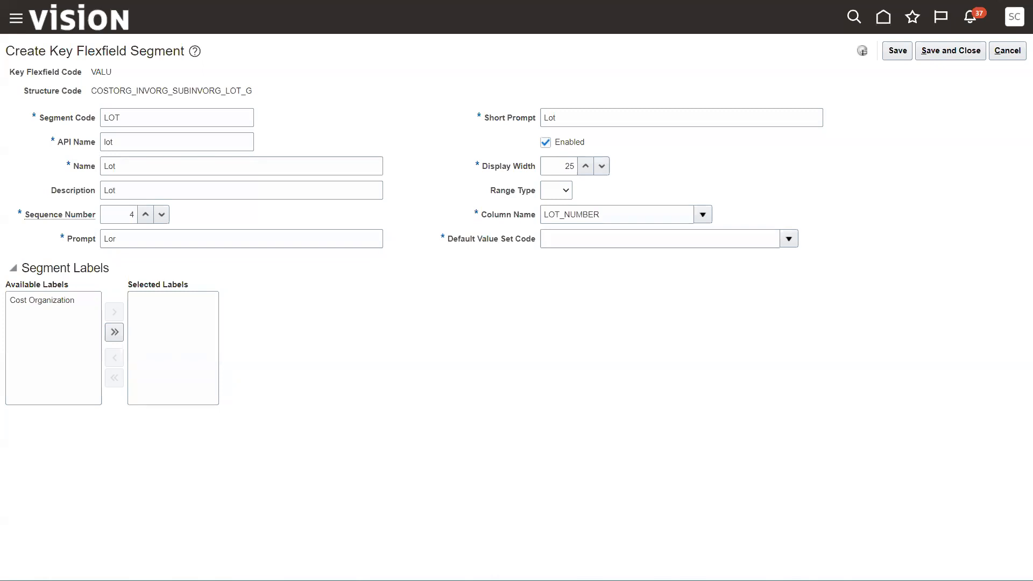
click(565, 238)
text(ORA_CST_VALU_LOT_NUMBERS)
key(Tab)
click(951, 50)
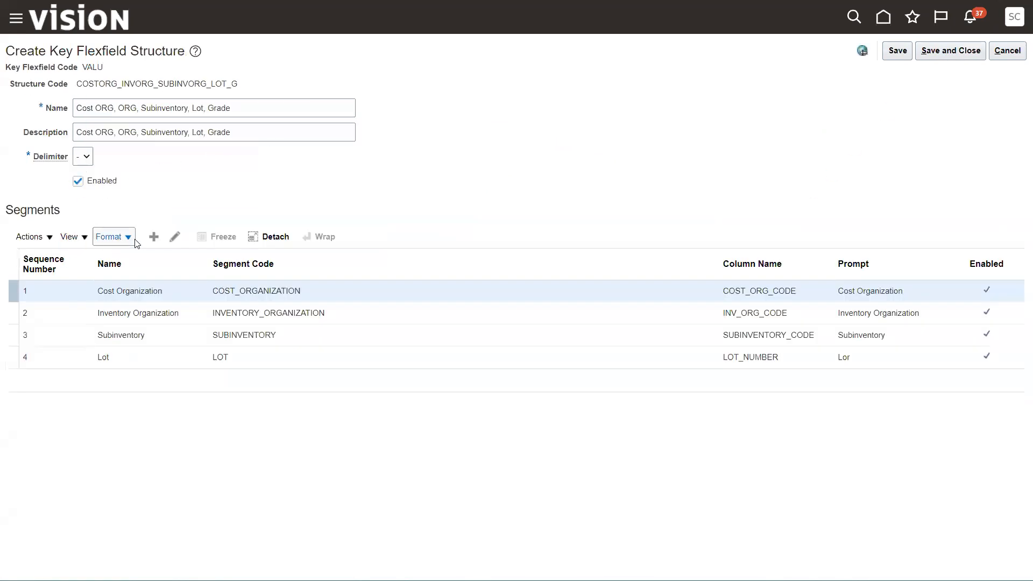
Add a fifth segment to the structure with segment code GRADE and have its API name filled in.
click(153, 238)
click(138, 117)
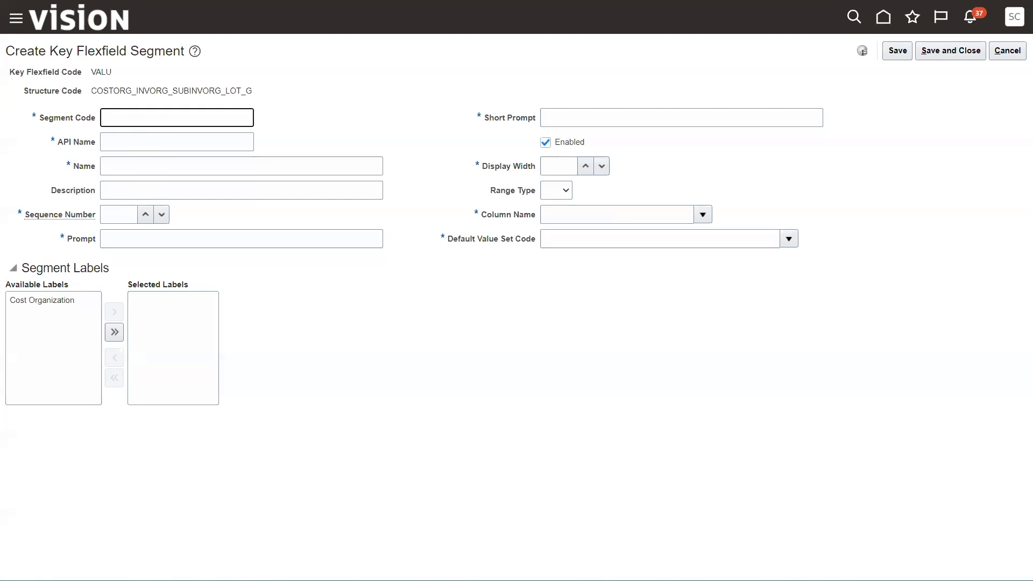
key(alt+Tab)
click(124, 123)
text(GRad)
key(BackSpace)
key(BackSpace)
text(RADE)
key(Tab)
Enter "Grade" as the fifth segment's name and description.
text(Grade)
drag(140, 164, 62, 185)
key(ctrl+c)
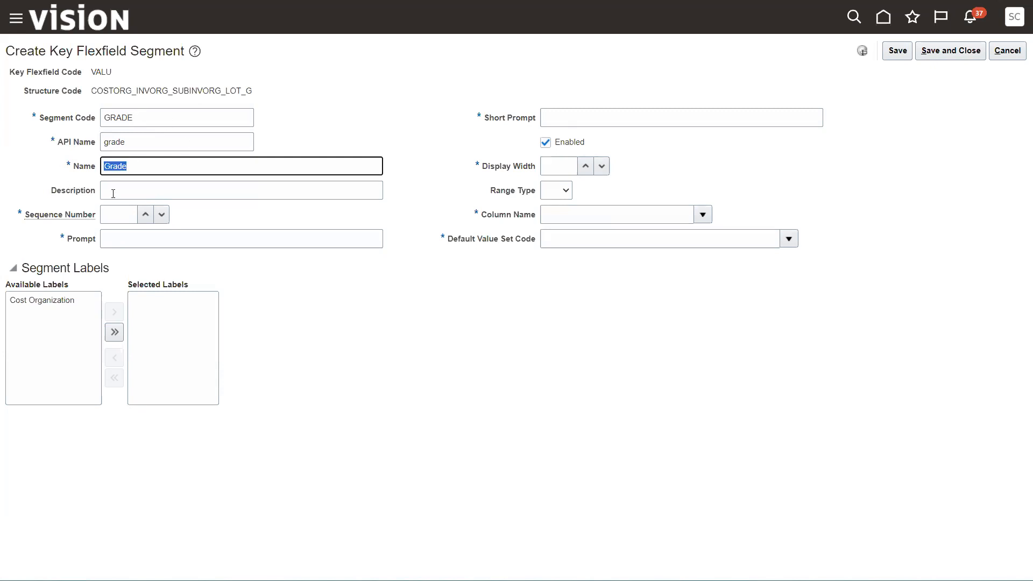
click(108, 191)
key(ctrl+v)
Set the Grade segment's sequence number to 5 and enter "Grade" as its prompt and short prompt.
click(117, 213)
text(5)
click(115, 235)
key(ctrl+v)
click(572, 118)
key(ctrl+v)
Set the Grade segment's display width to 25 and its column name to GRADE_CODE.
click(560, 167)
text(25)
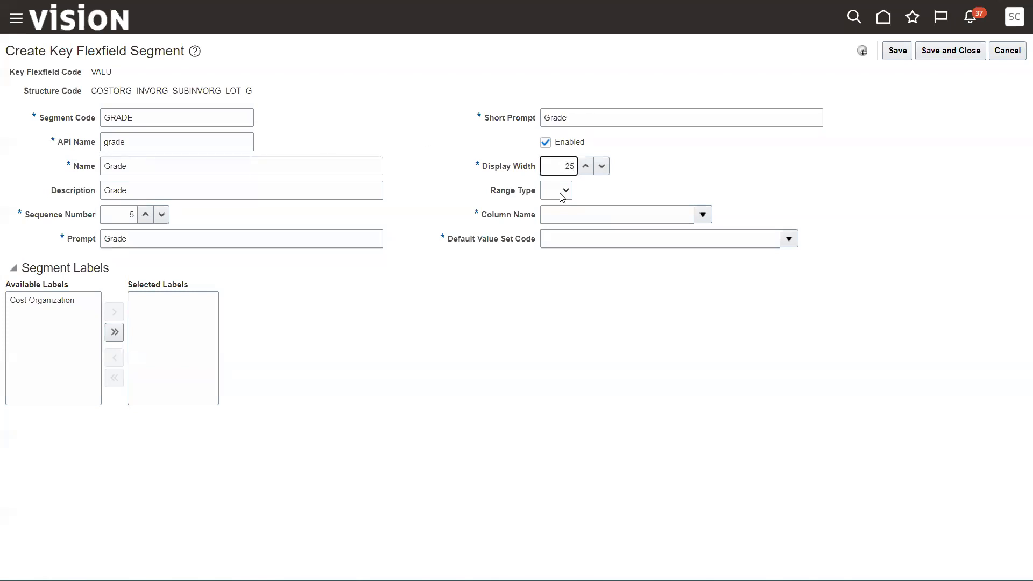
click(562, 208)
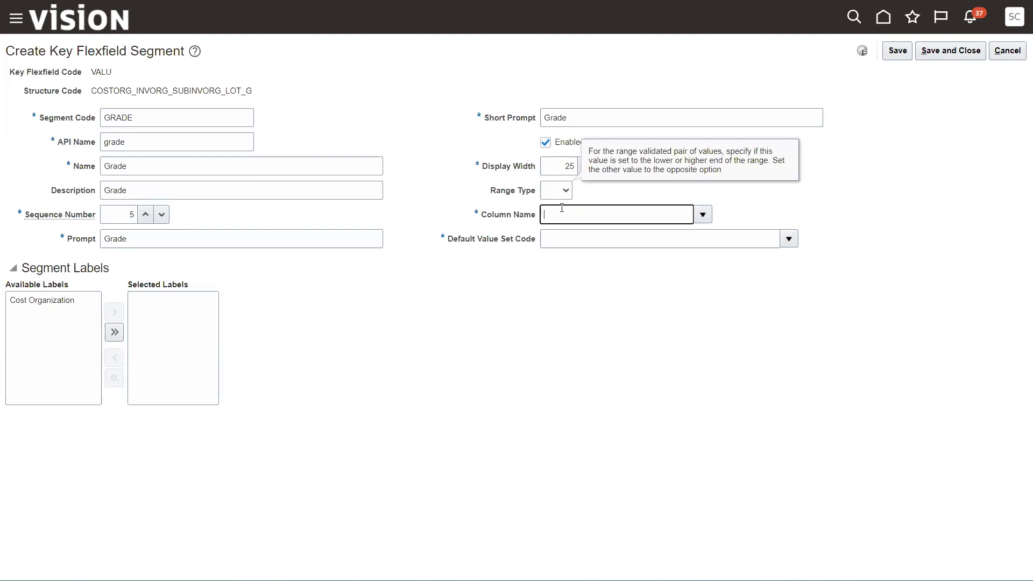
click(702, 214)
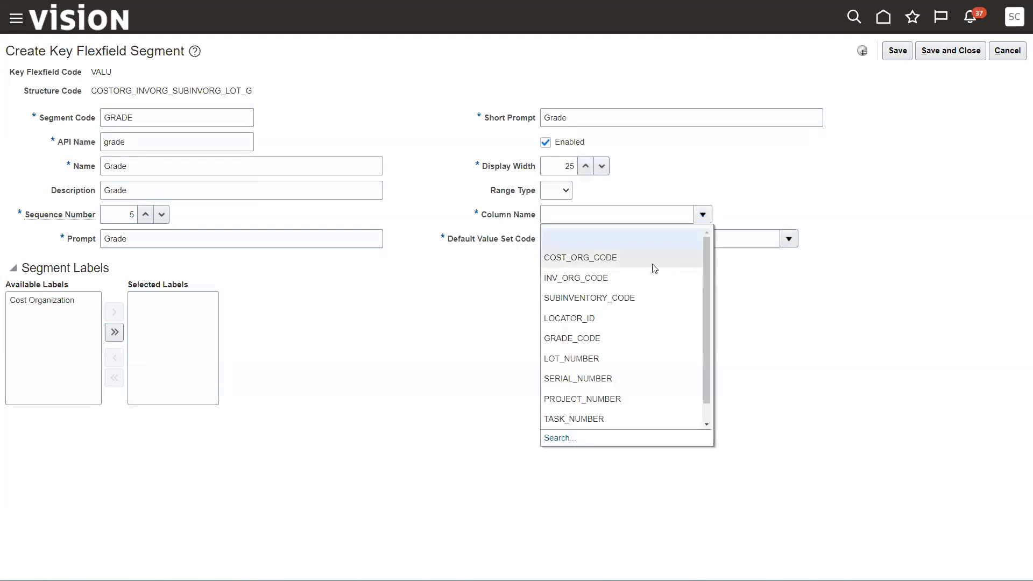
click(571, 338)
Set the Grade segment's default value set code to ORA_CST_VALU_GRADE_CODES, and save and close the segment.
click(569, 238)
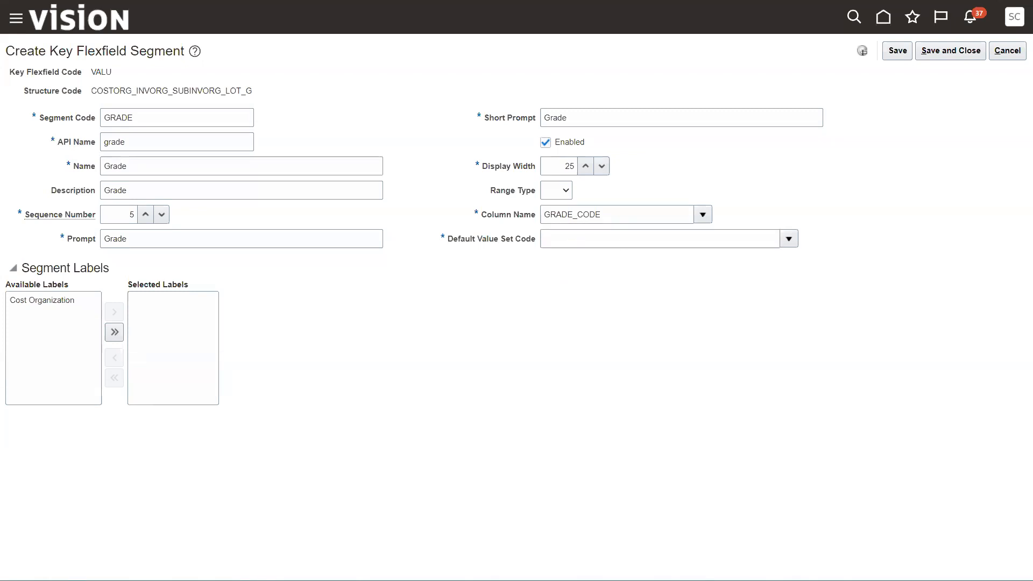
click(579, 234)
text(ORA_CST_VALU_GRADE_CODES)
click(476, 294)
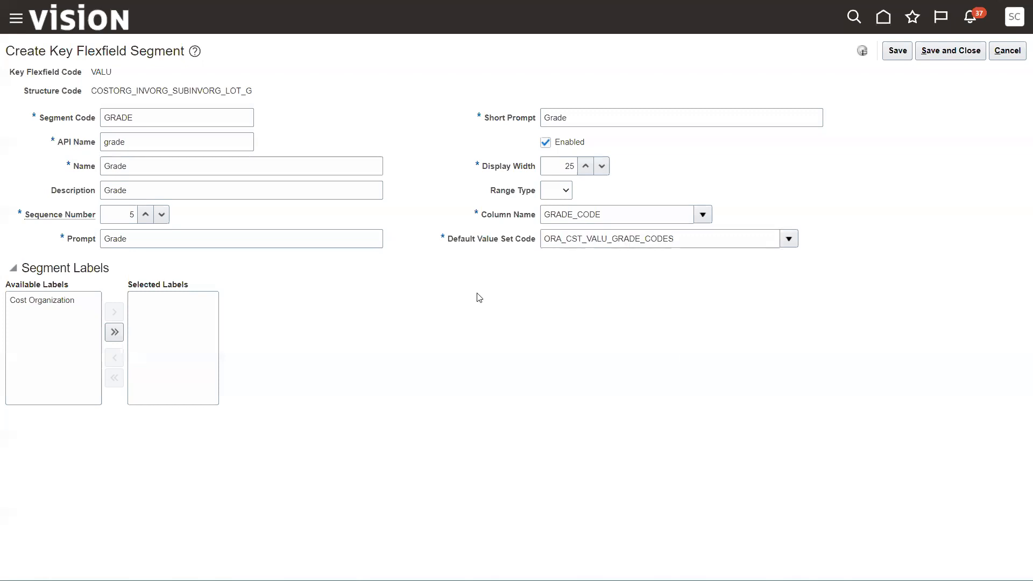
click(931, 50)
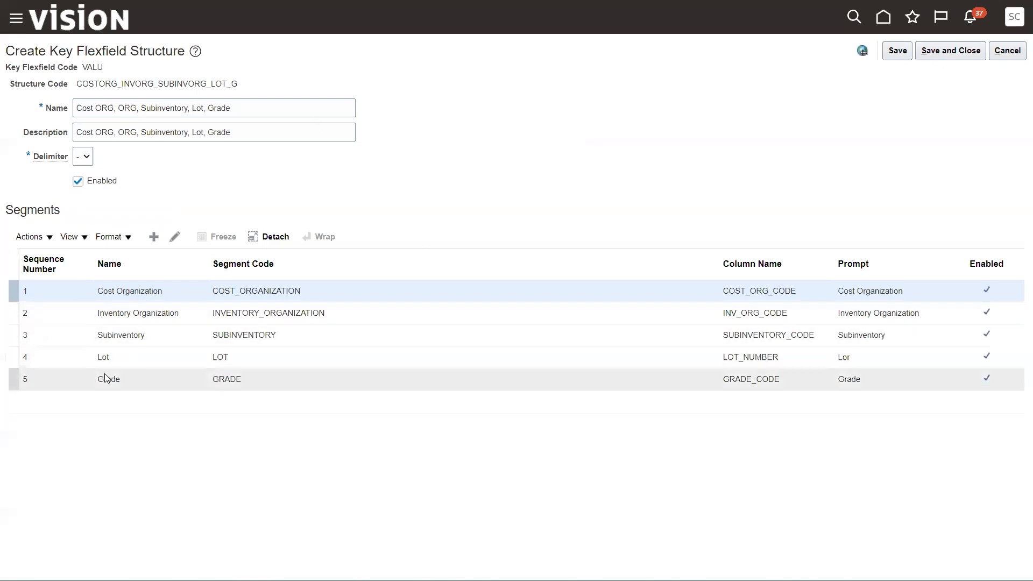
Save and close the five-segment structure, and open the structure instances of the Valuation Unit Flexfield.
click(950, 56)
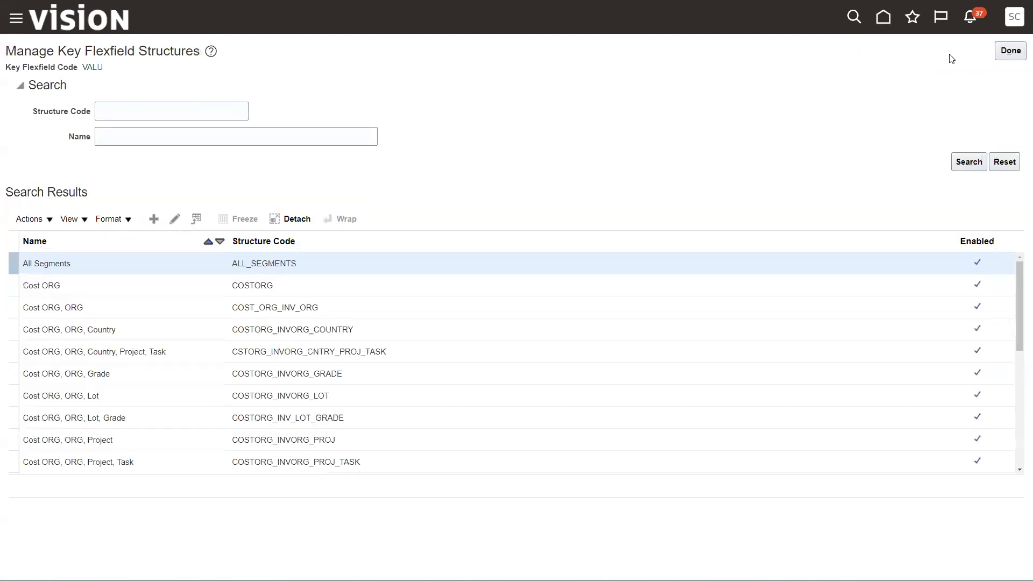
click(1006, 51)
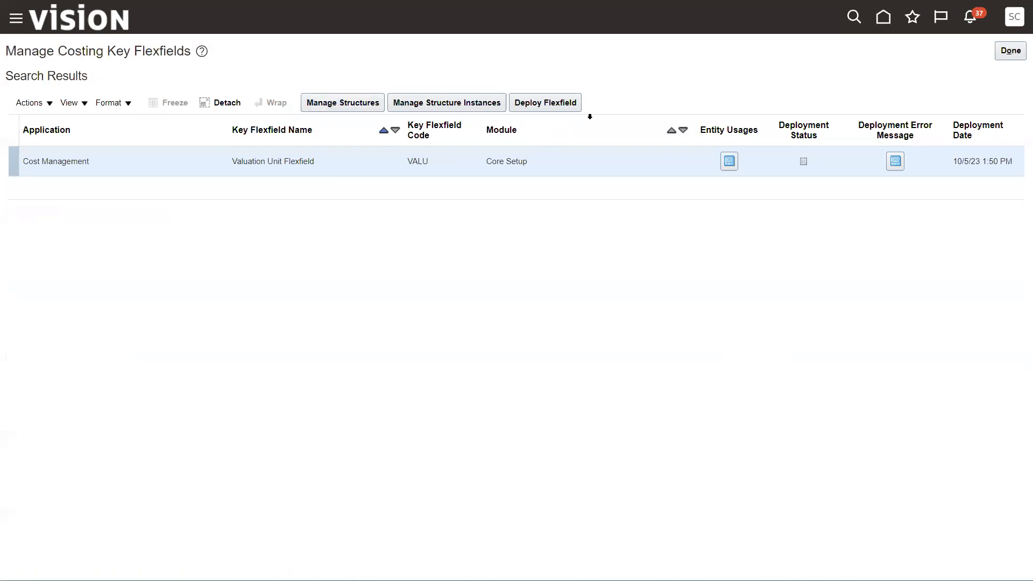
click(429, 102)
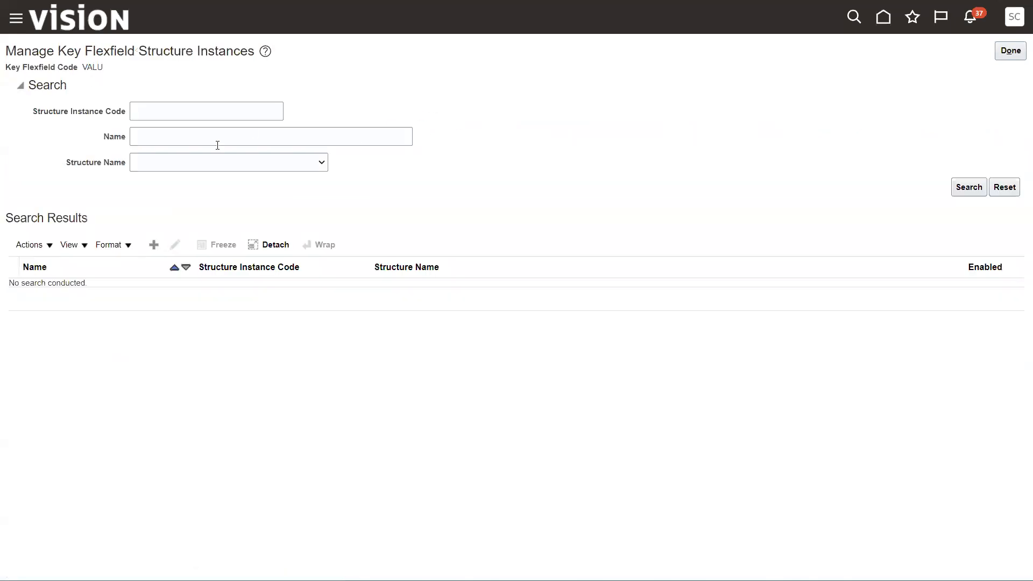
Search the structure instances, copy the name of the existing COSTORG_INVORG_GRADE instance, and leave it without saving.
click(954, 187)
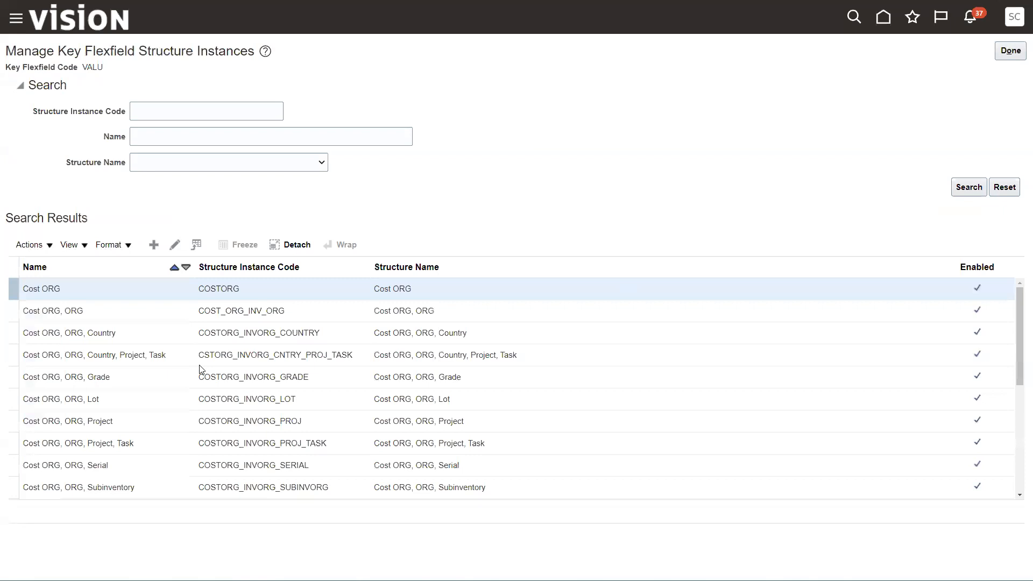
click(115, 376)
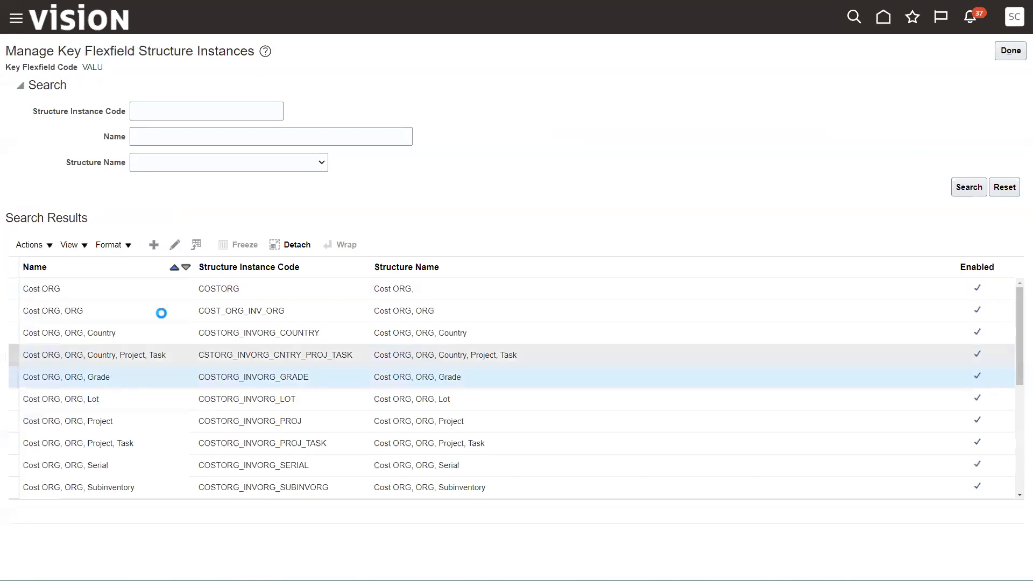
click(174, 243)
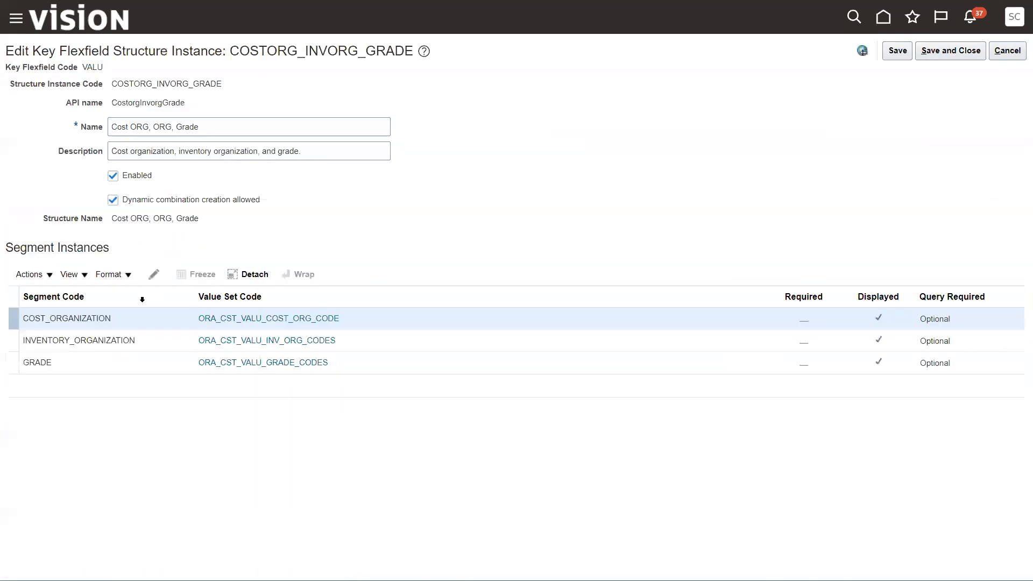
drag(199, 126, 112, 129)
key(ctrl+c)
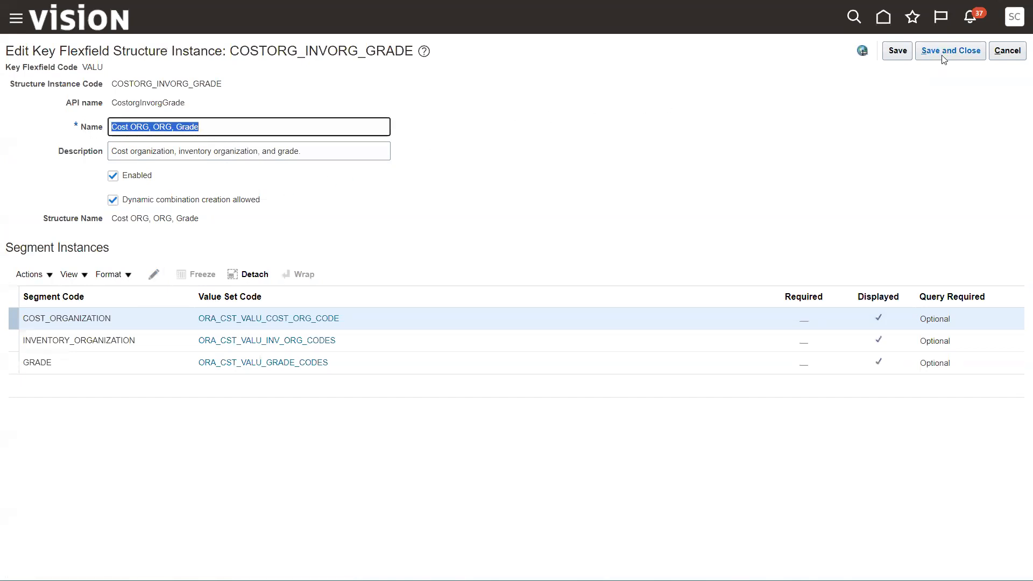
click(1007, 50)
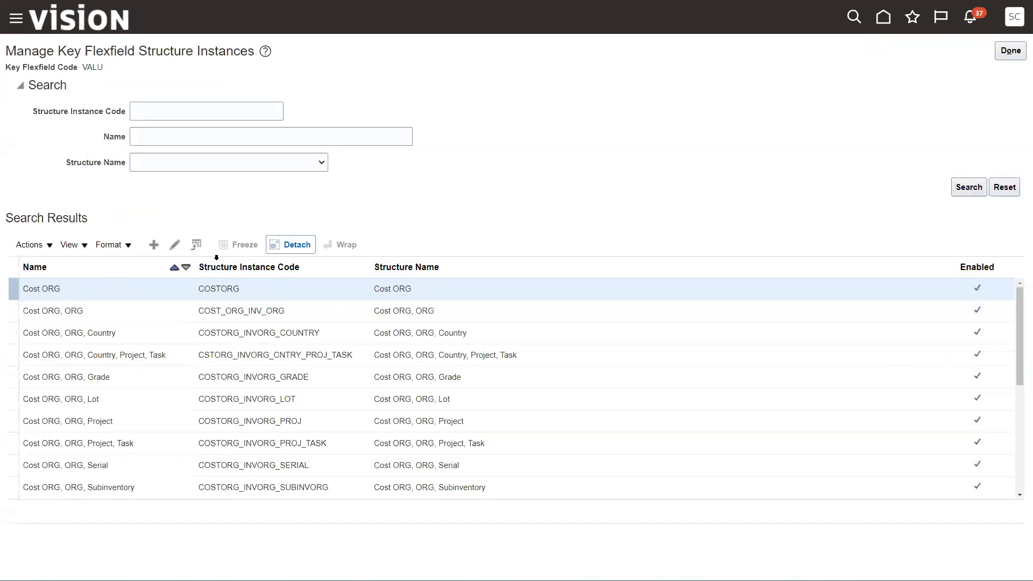
Create a structure instance and enter the copied text "Cost ORG, ORG, Grade" as its structure instance code and name.
click(154, 244)
click(153, 92)
key(ctrl+v)
click(152, 113)
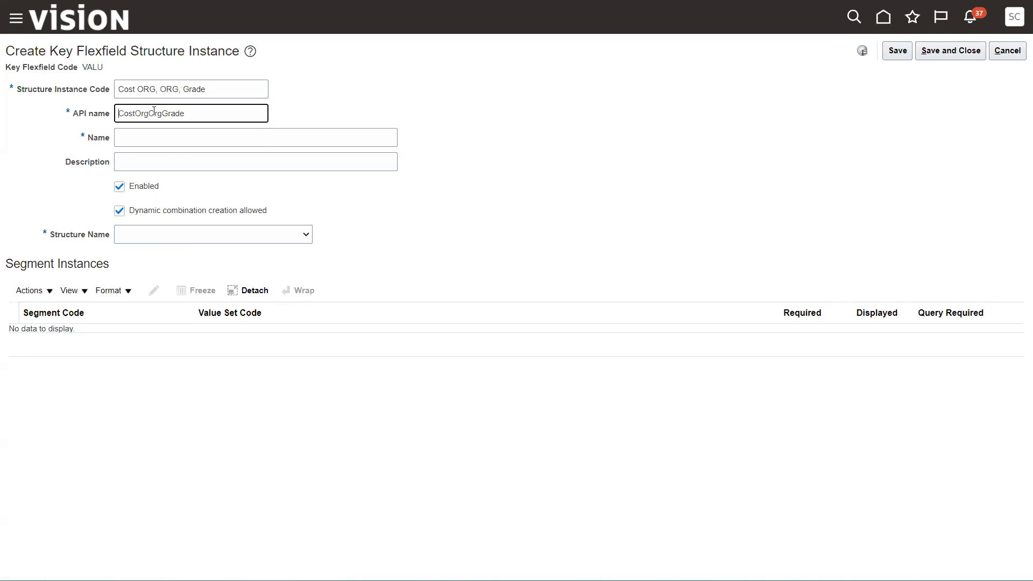
click(147, 138)
key(ctrl+v)
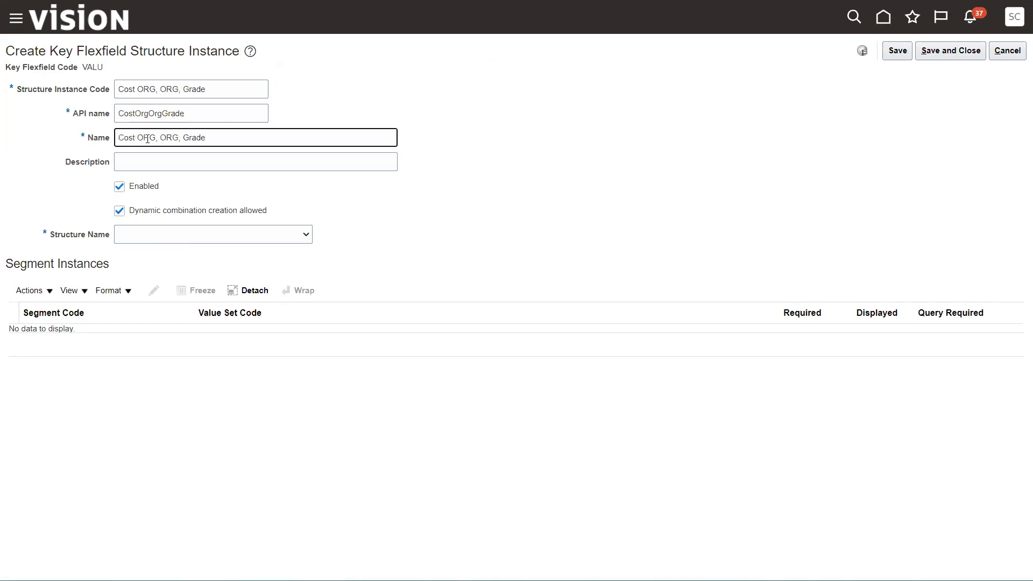
Change the new structure instance's code to Cost ORG_ORG_SUBINV_LOT_GRADE.
click(160, 89)
key(BackSpace)
key(BackSpace)
text(_)
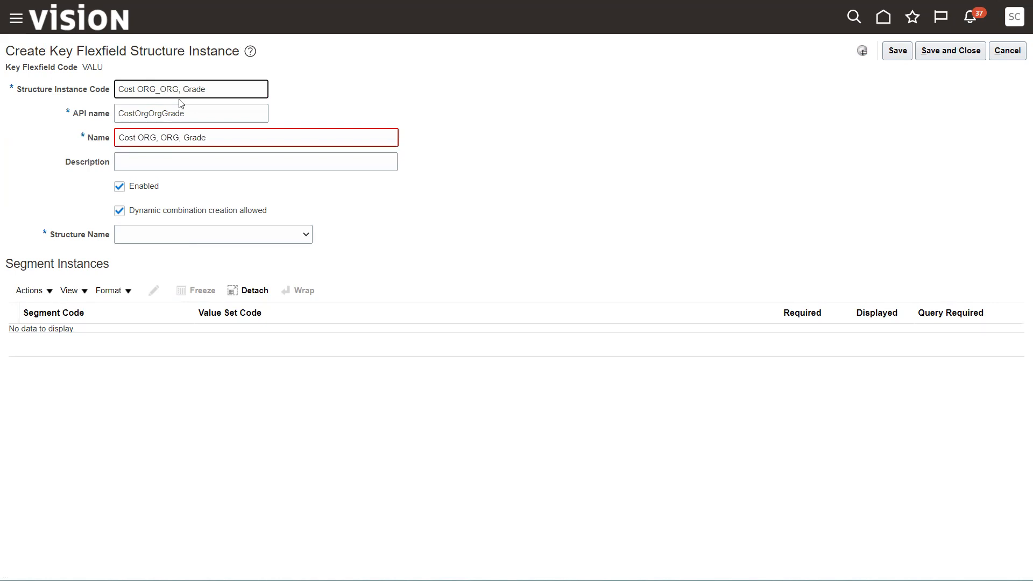
key(BackSpace)
key(BackSpace)
text(_SUv)
key(BackSpace)
key(BackSpace)
text(b)
key(BackSpace)
text(ubinventory)
key(BackSpace)
key(BackSpace)
key(BackSpace)
key(BackSpace)
key(BackSpace)
key(BackSpace)
key(BackSpace)
key(BackSpace)
key(BackSpace)
key(BackSpace)
key(BackSpace)
text(B)
key(BackSpace)
text(UBINV_LOT_)
key(Delete)
key(Delete)
key(Delete)
key(Delete)
text(gRADE)
key(BackSpace)
key(BackSpace)
key(BackSpace)
key(BackSpace)
key(BackSpace)
text(GRADE)
Change the structure instance's API name to CostOrgOrgsSubInvLotGrade.
click(166, 114)
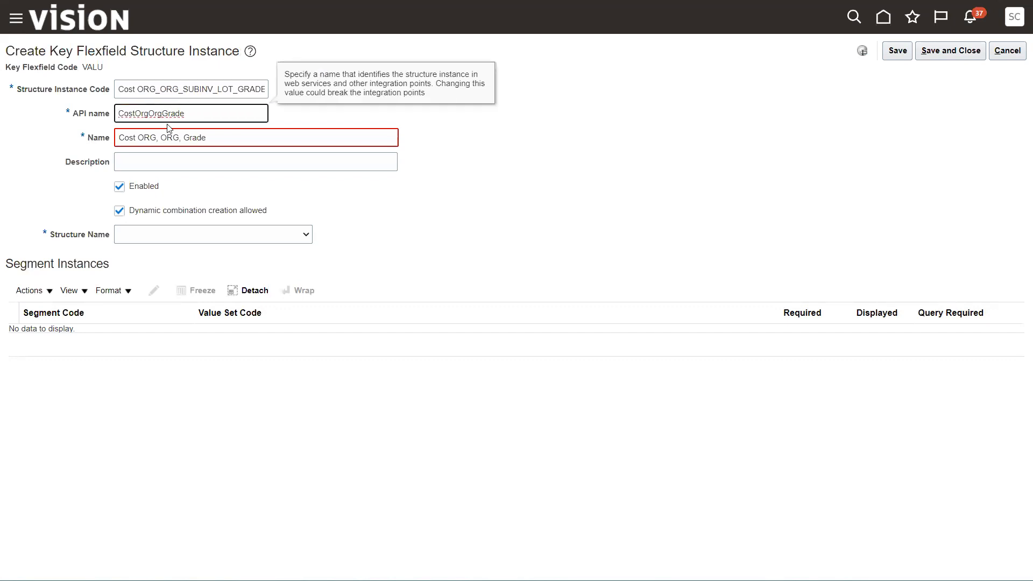
text(sUB)
key(BackSpace)
key(BackSpace)
text(SubInvLot)
right_click(167, 125)
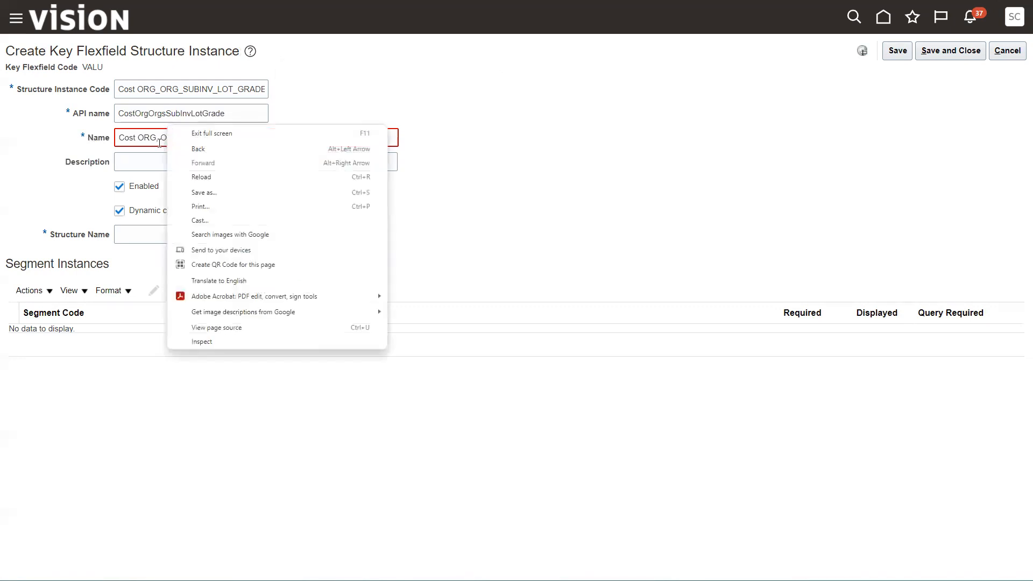
Change the instance's name to "Cost ORG, ORG, Subinventory, Lot, Grade" and copy the same text into its description.
click(183, 140)
text(Subinventory)
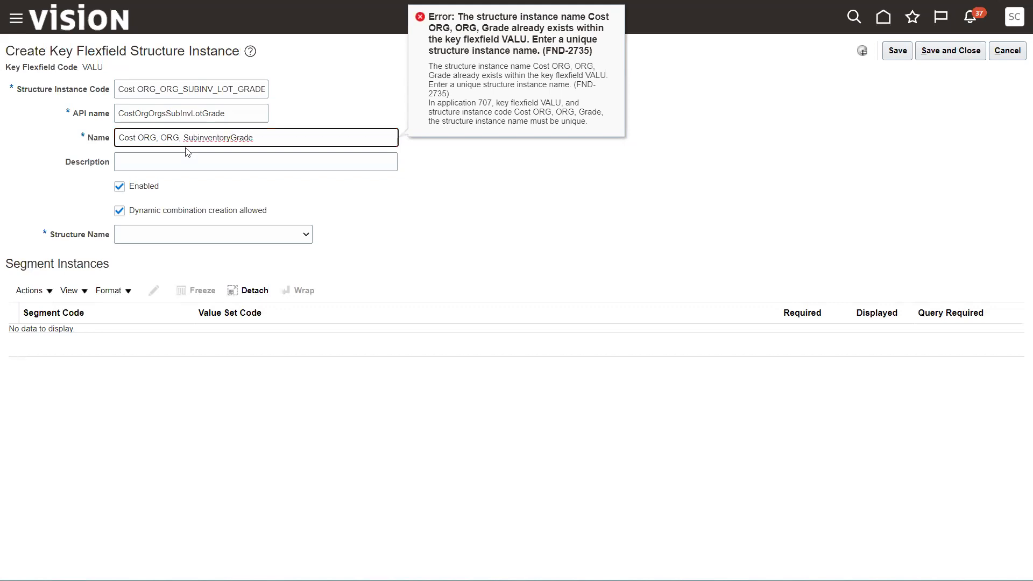
text(, Lot,)
drag(285, 139, 91, 141)
key(ctrl+c)
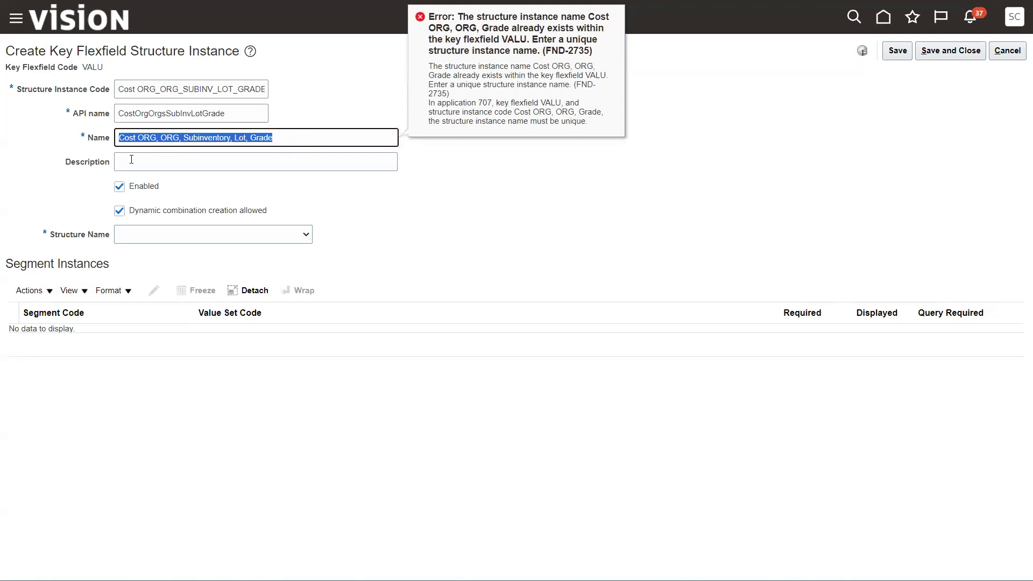
click(131, 162)
key(ctrl+v)
Assign the structure "Cost ORG, ORG, Subinventory, Lot, Grade" to the instance, then save and close it.
click(149, 236)
scroll(153, 258, down, 2)
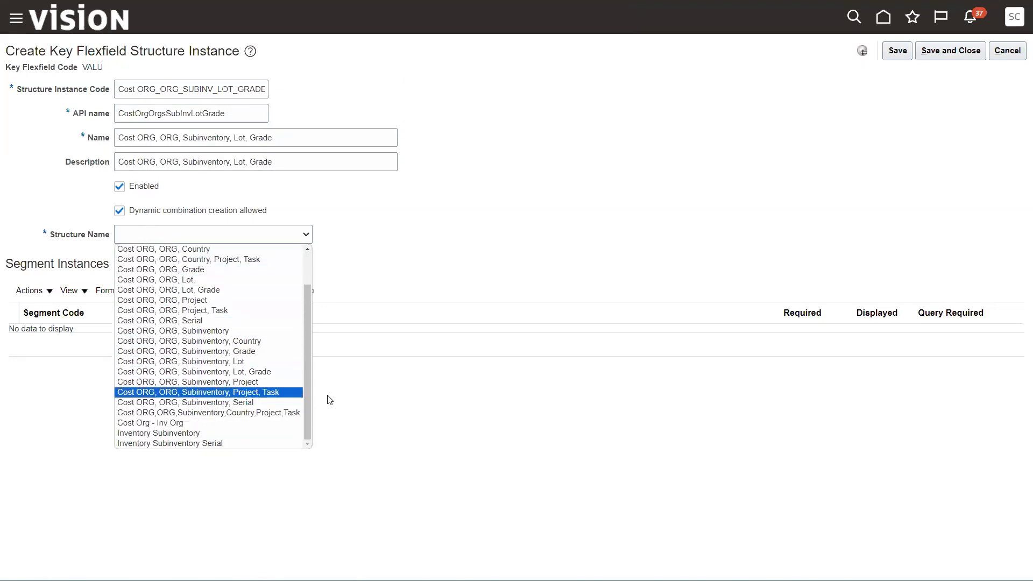
mouse_move(304, 418)
mouse_down()
mouse_move(309, 339)
mouse_move(303, 400)
mouse_up()
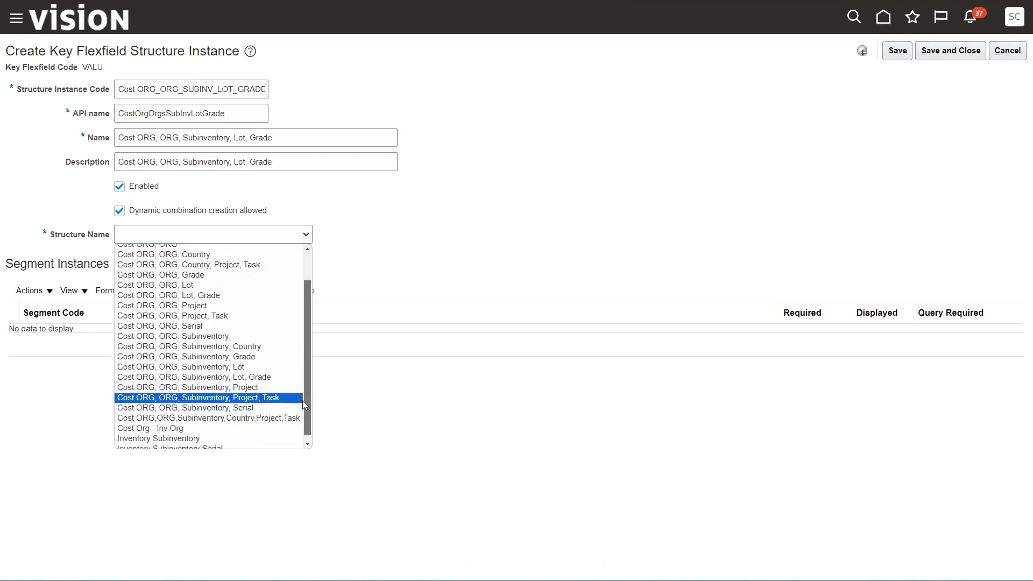
click(215, 377)
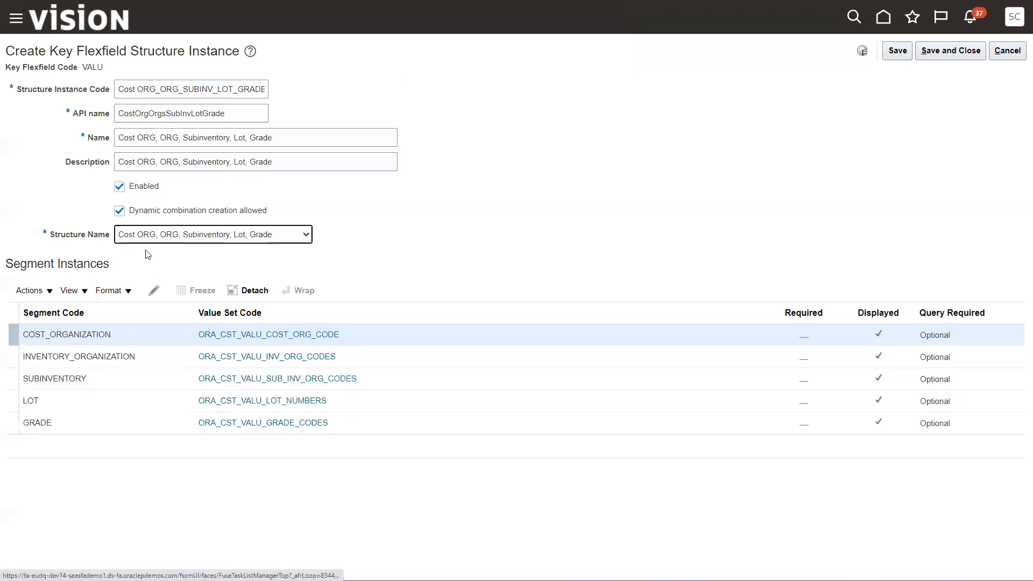
click(936, 53)
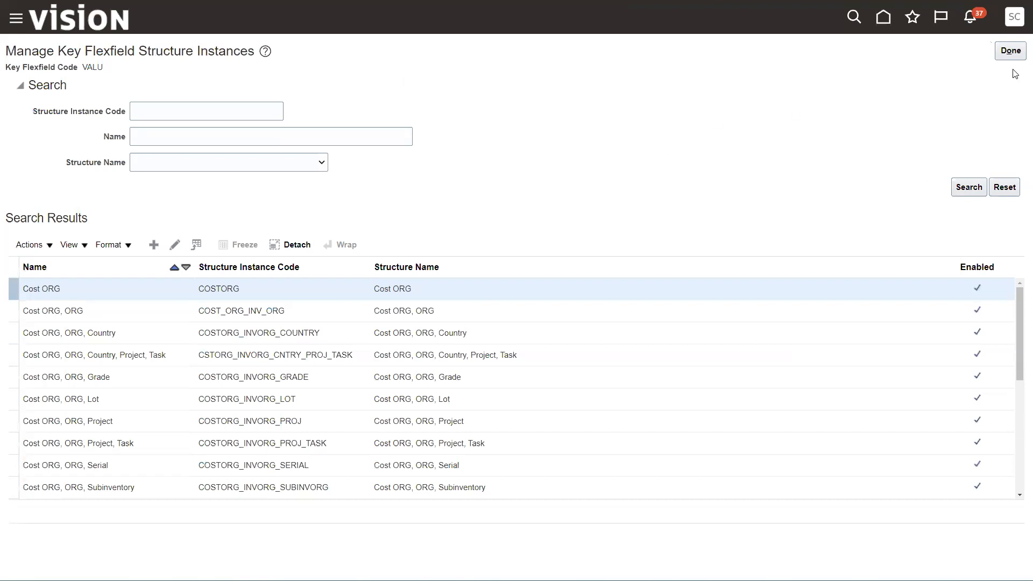
Return to the costing key flexfields and deploy the Valuation Unit Flexfield, closing the deployment dialog.
click(1010, 51)
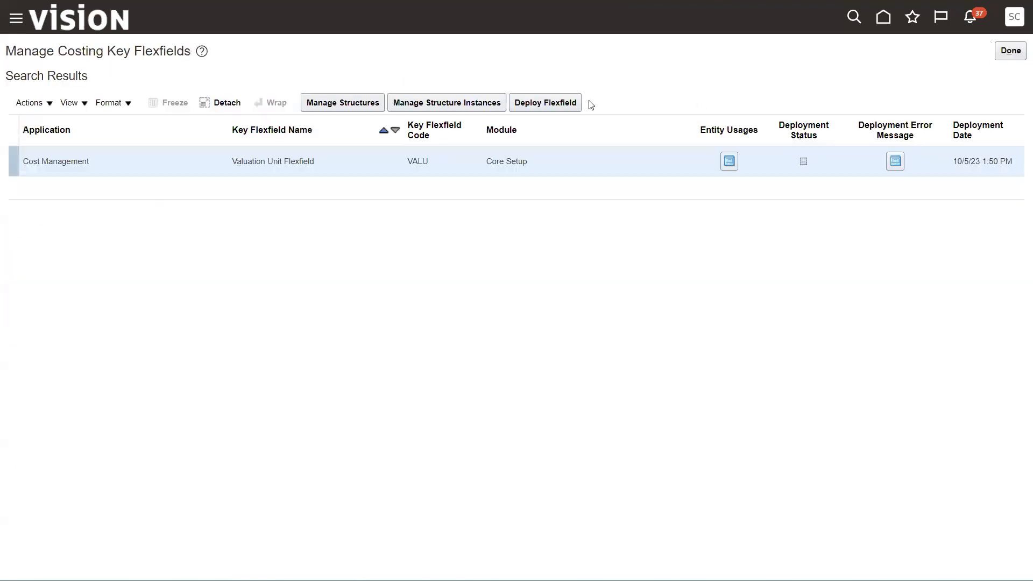
click(546, 102)
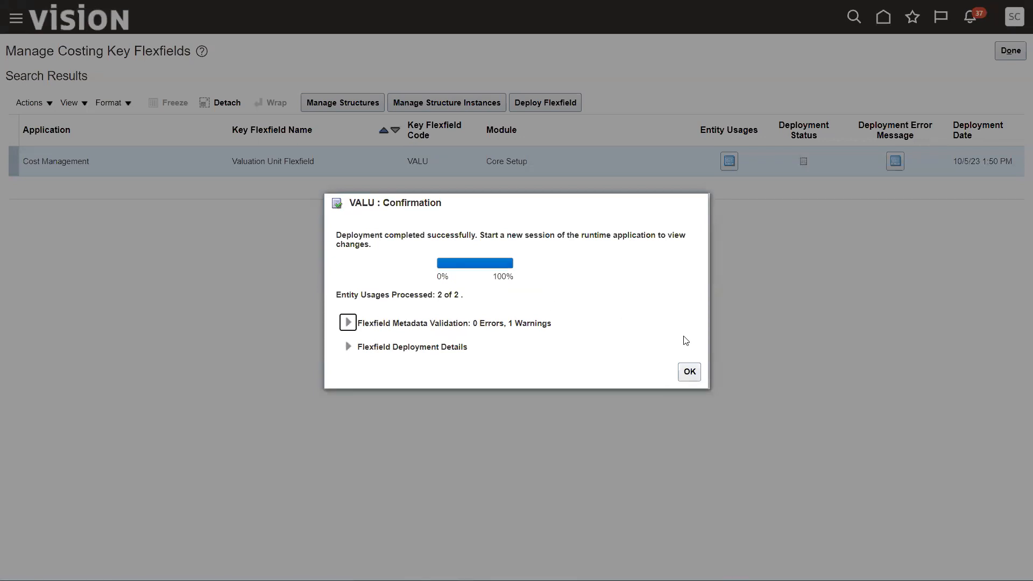
click(689, 372)
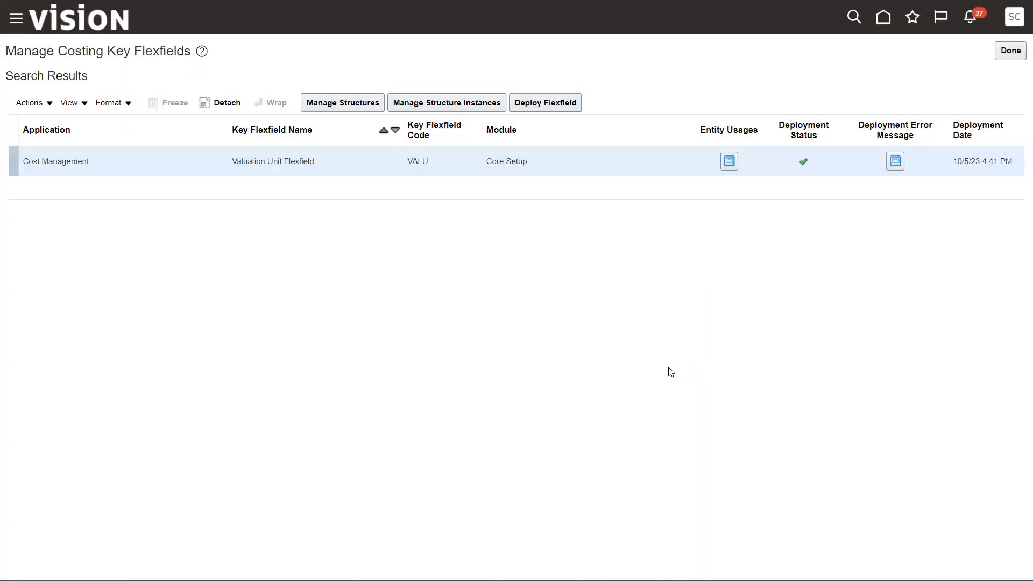